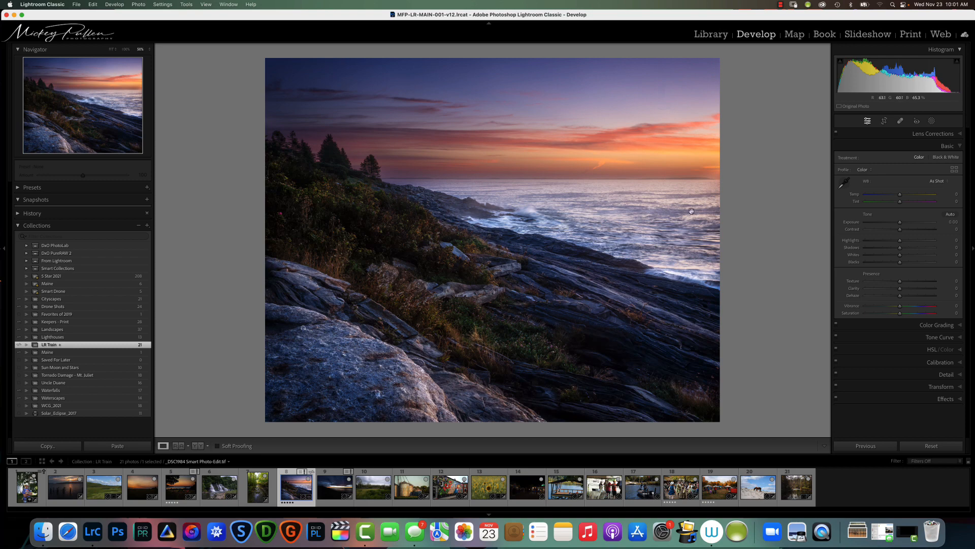
- Create a radial gradient mask as a horizontal ellipse and move it over the dark shrubs on the hillside
click(931, 121)
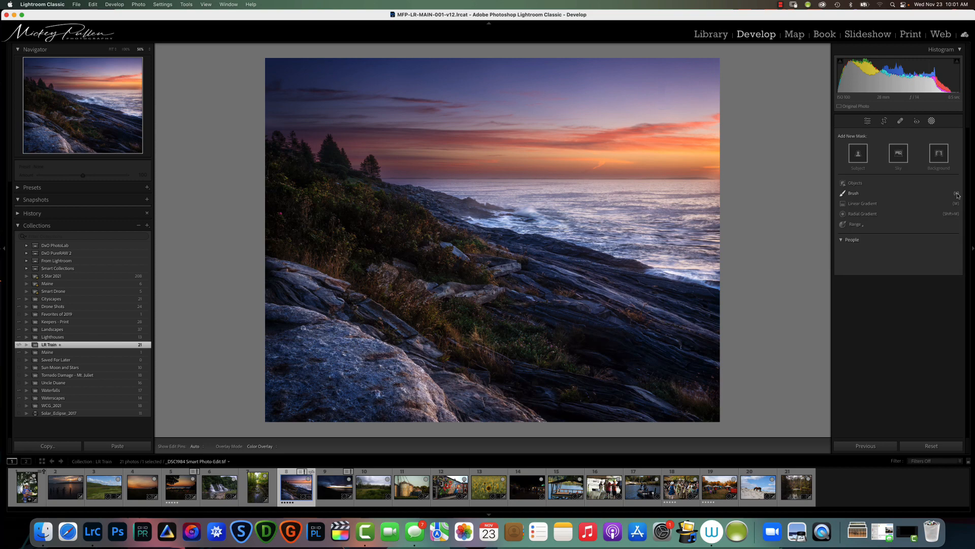
click(855, 214)
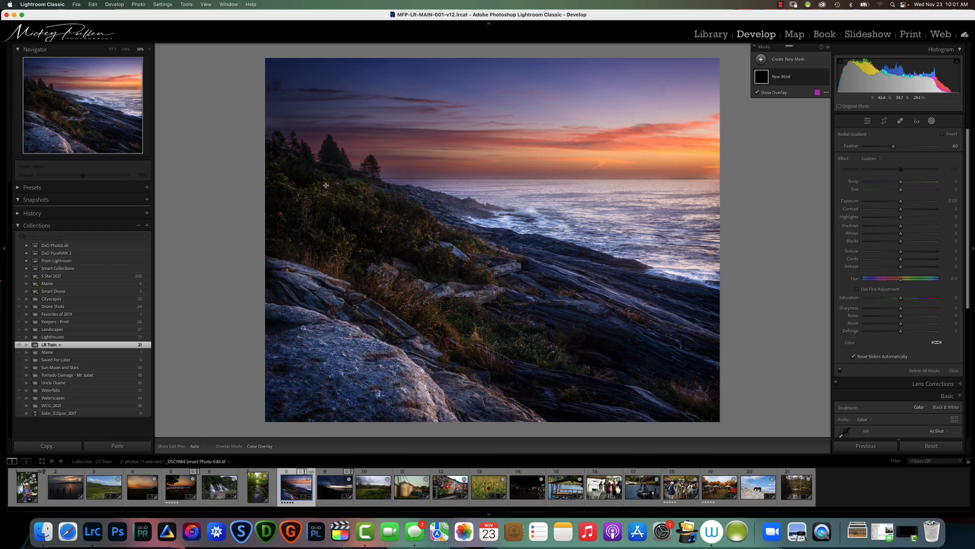
drag(326, 185, 423, 246)
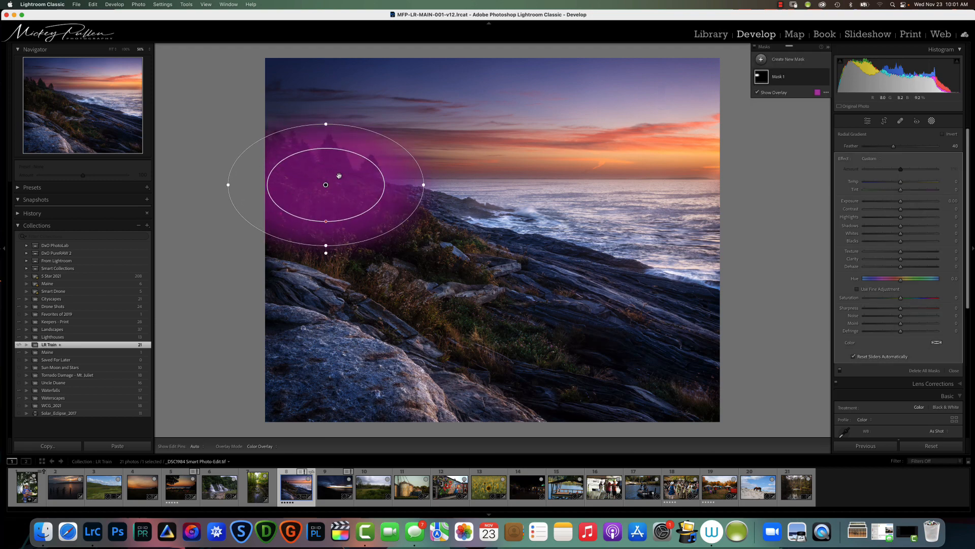
drag(326, 185, 371, 217)
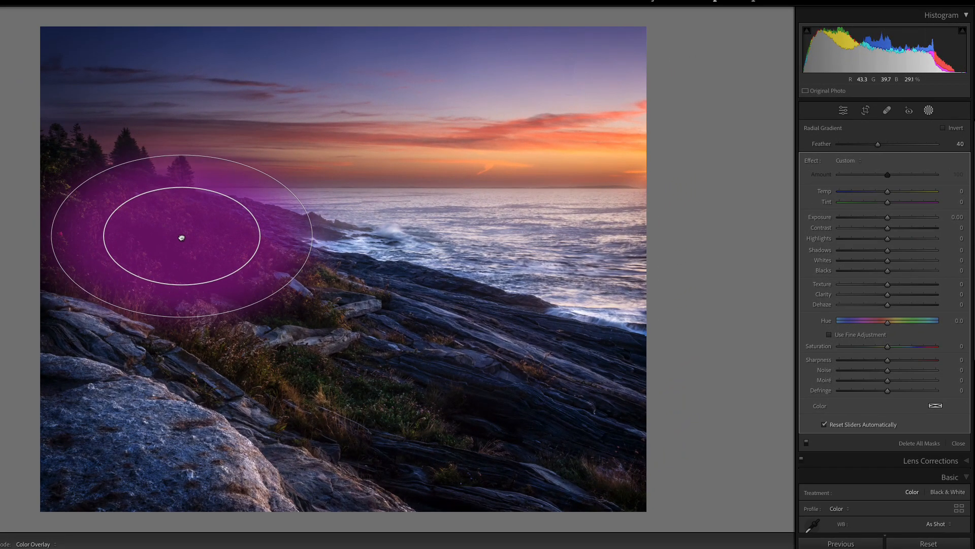
drag(182, 237, 182, 236)
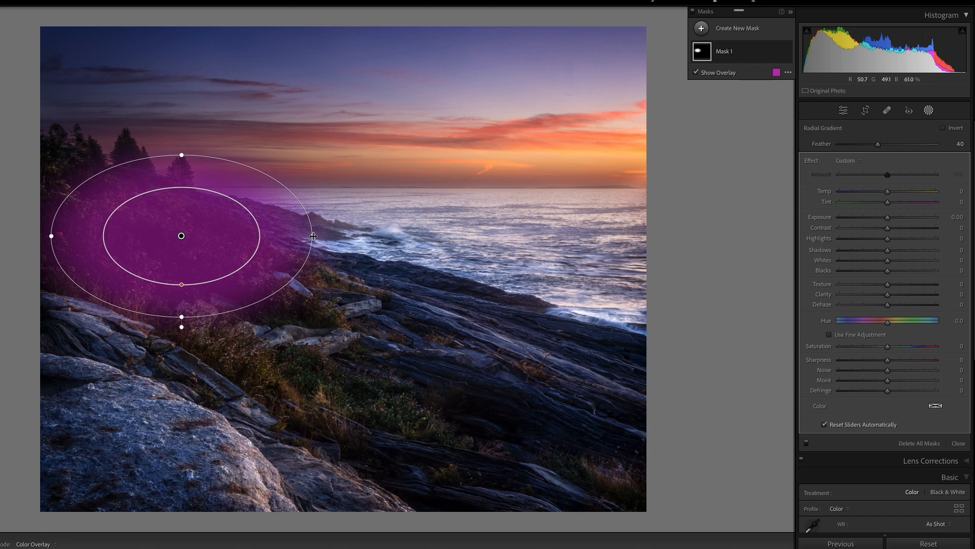
- Widen the mask's ellipse, reduce its height, and rotate it to follow the downward slope of the hillside
mouse_move(312, 236)
mouse_down()
mouse_move(382, 236)
mouse_move(326, 236)
mouse_up()
mouse_move(181, 155)
mouse_down()
mouse_move(185, 98)
mouse_move(182, 154)
mouse_up()
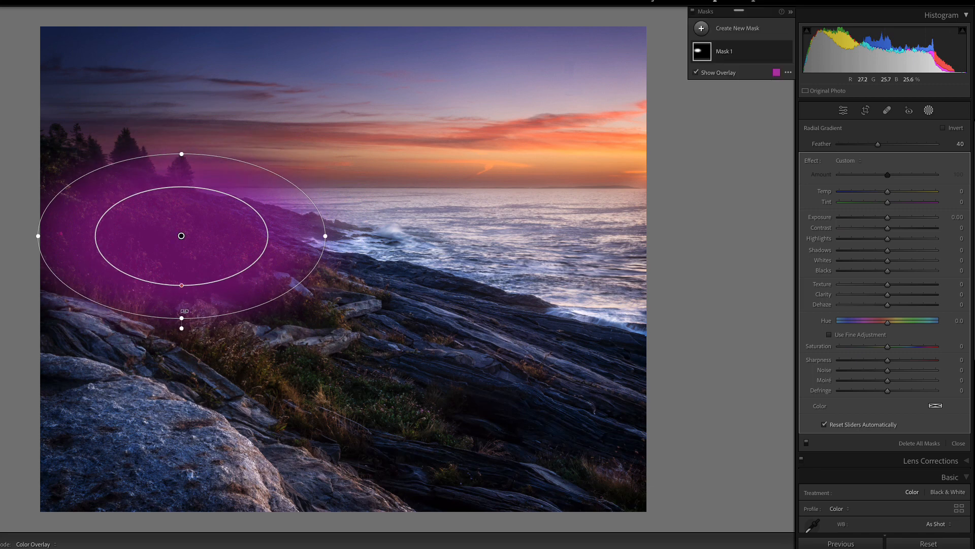
mouse_move(183, 318)
mouse_down()
mouse_move(183, 351)
mouse_move(182, 308)
mouse_up()
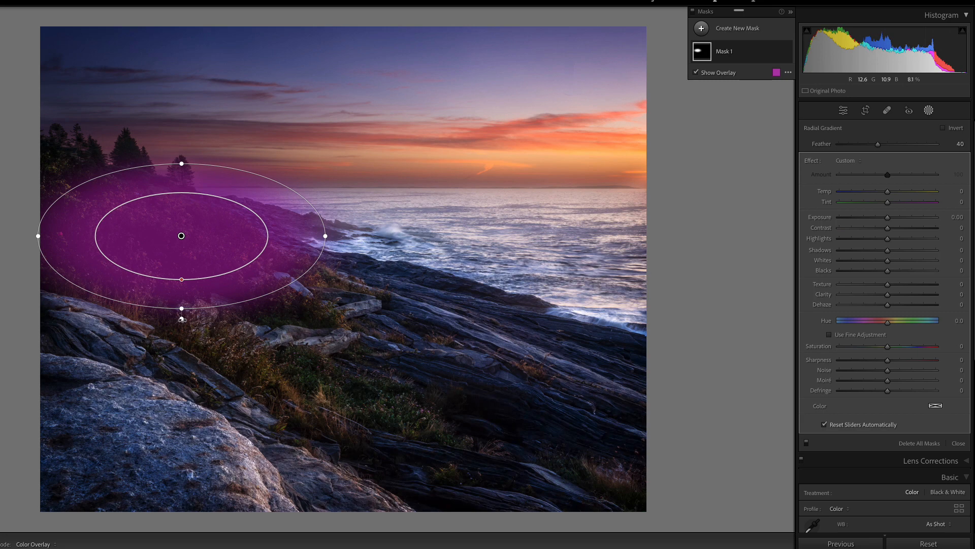
drag(181, 319, 152, 314)
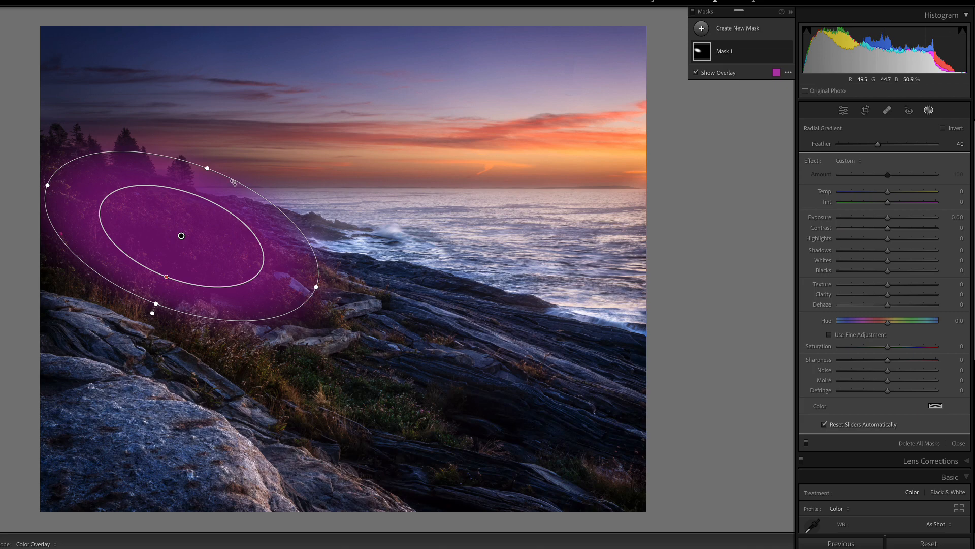
- Fine-tune the ellipse's rotation and enlarge it slightly in length and height around the shrubs
mouse_move(212, 164)
mouse_down()
mouse_move(185, 164)
mouse_move(207, 168)
mouse_up()
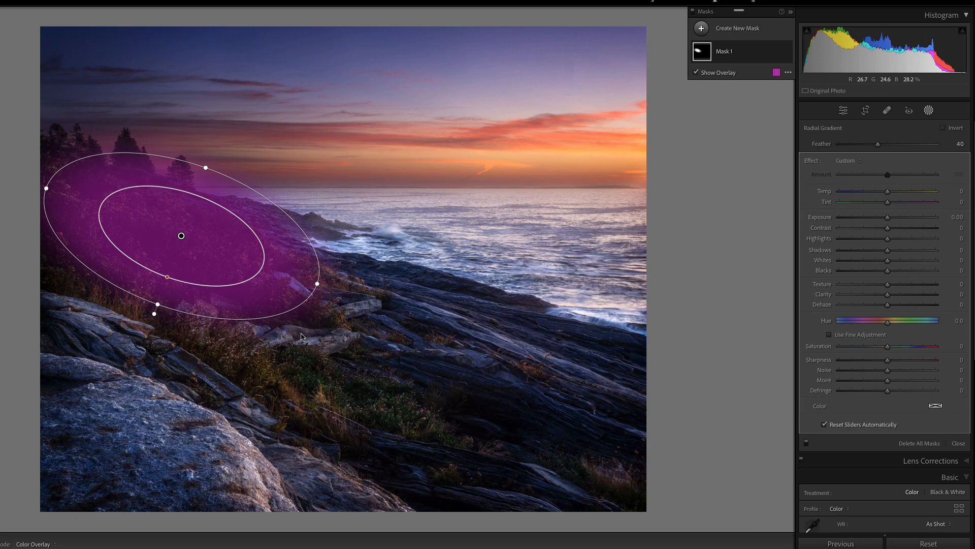
drag(154, 313, 156, 303)
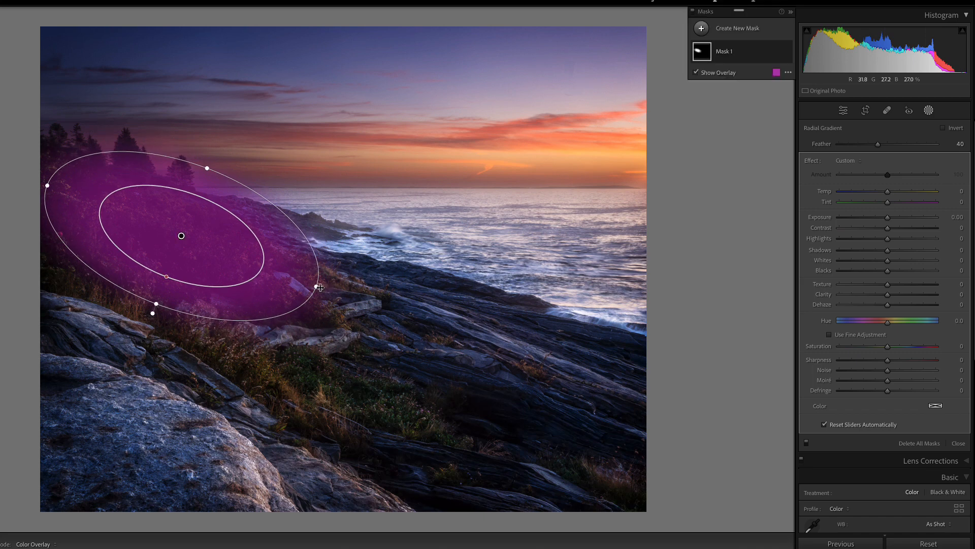
mouse_move(321, 288)
mouse_down()
mouse_move(267, 265)
mouse_move(328, 292)
mouse_up()
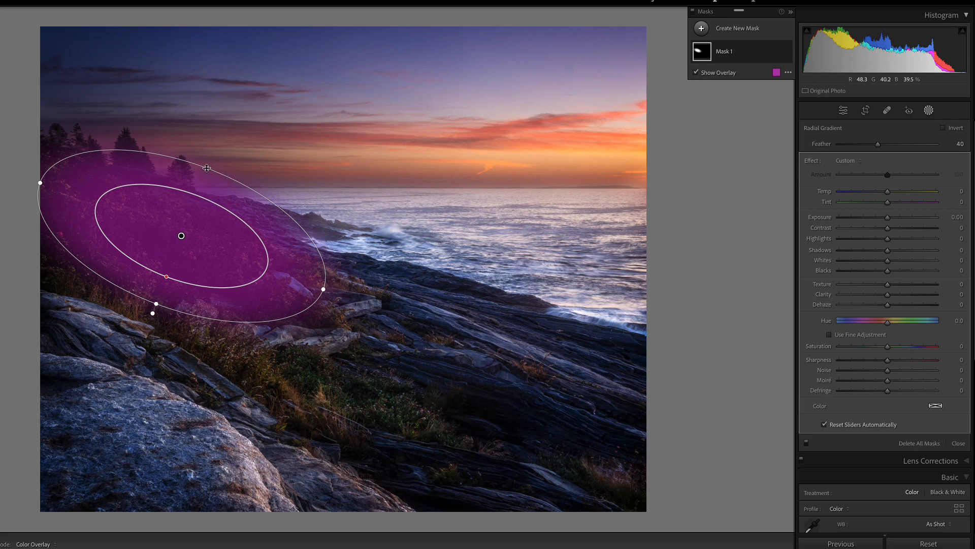
drag(207, 168, 208, 164)
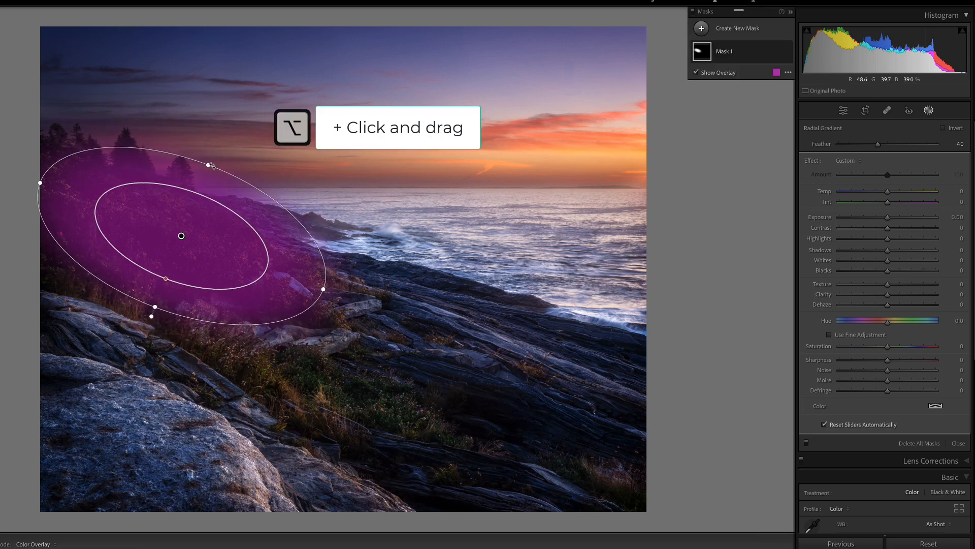
- Pull in only the ellipse's upper edge below the trees, shorten its length slightly, and move it a little down the slope
key(alt)
drag(209, 165, 207, 187)
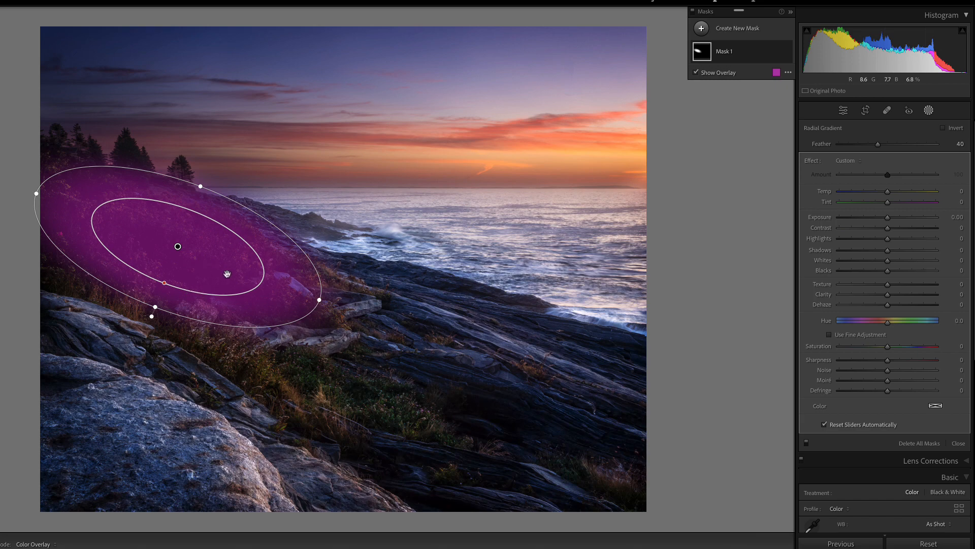
mouse_move(320, 301)
mouse_down()
mouse_move(355, 312)
mouse_move(297, 300)
mouse_move(317, 302)
mouse_up()
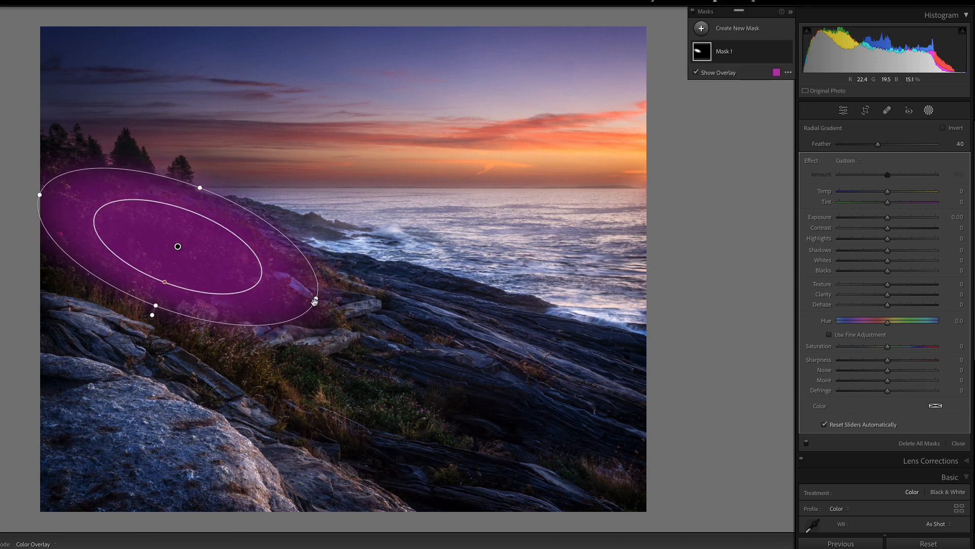
drag(177, 249, 178, 253)
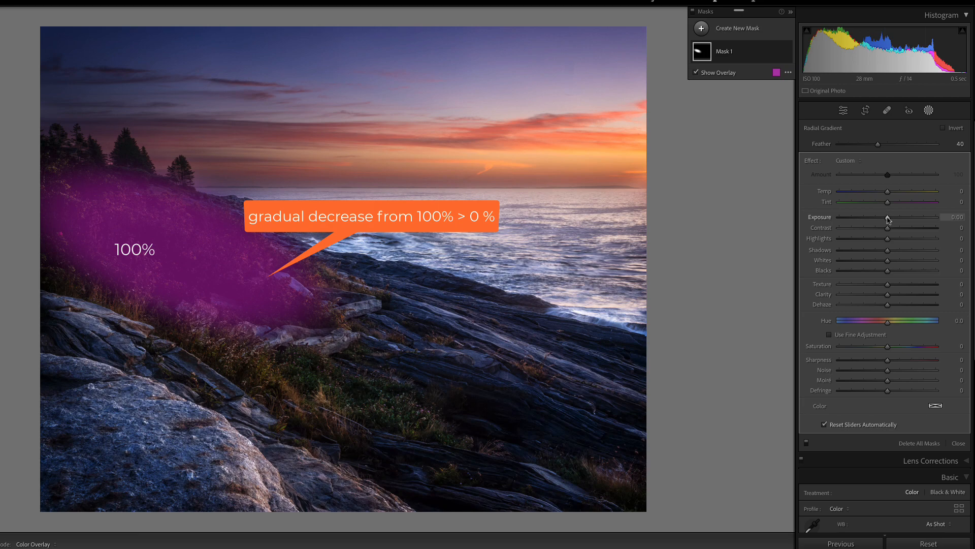
- Try an exposure of 1.70 on the masked shrubs and reset the exposure
drag(888, 217, 908, 218)
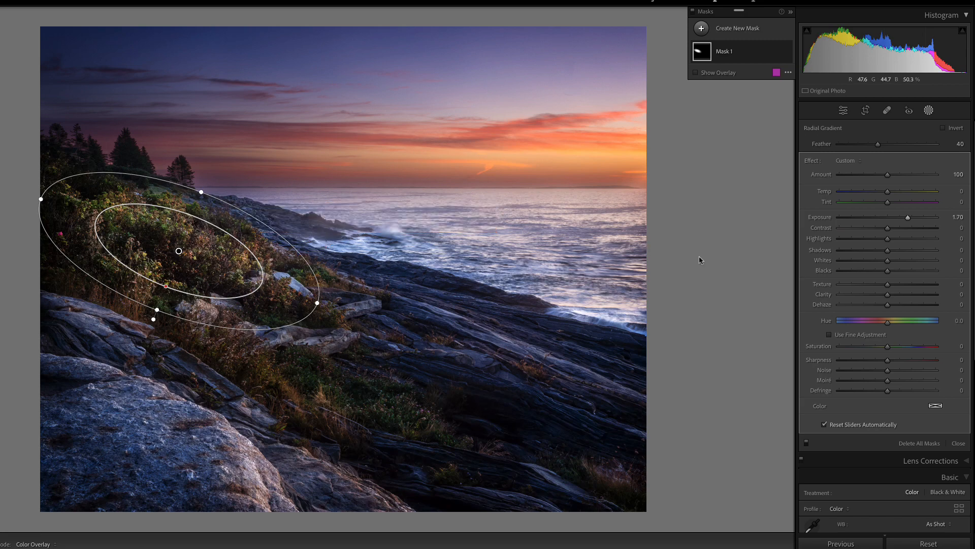
double_click(822, 218)
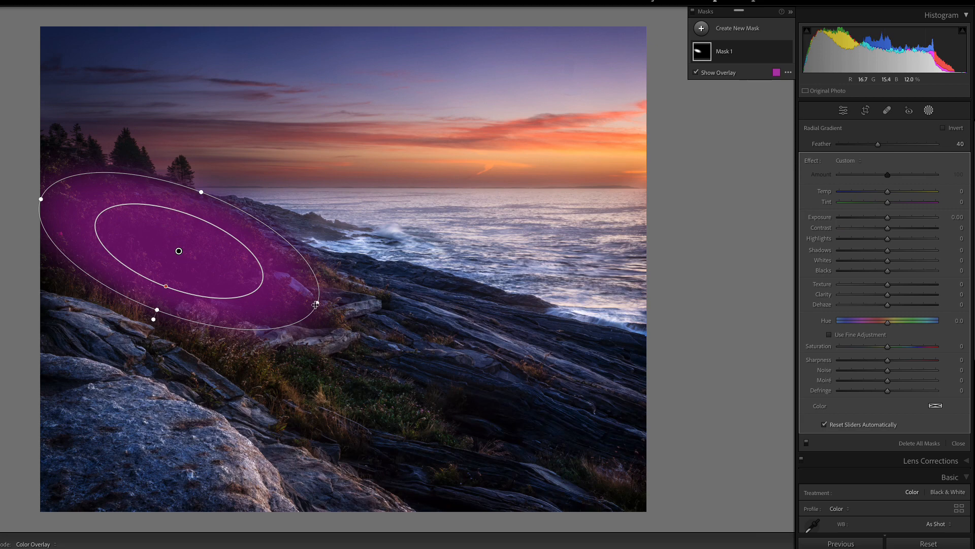
- Stretch the ellipse down the slope, set its feather to 72, and shrink it back around the shrubs
drag(317, 303, 476, 362)
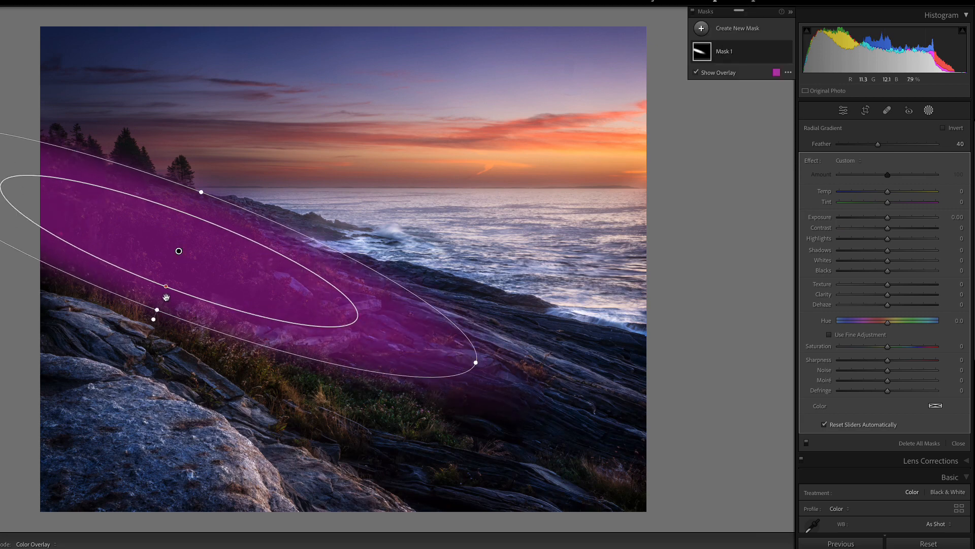
drag(166, 287, 173, 267)
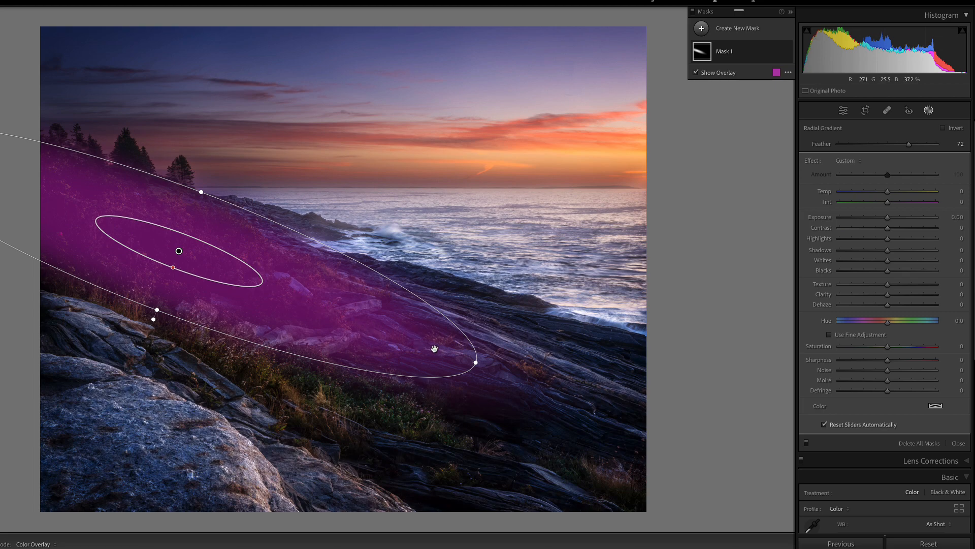
drag(475, 362, 323, 292)
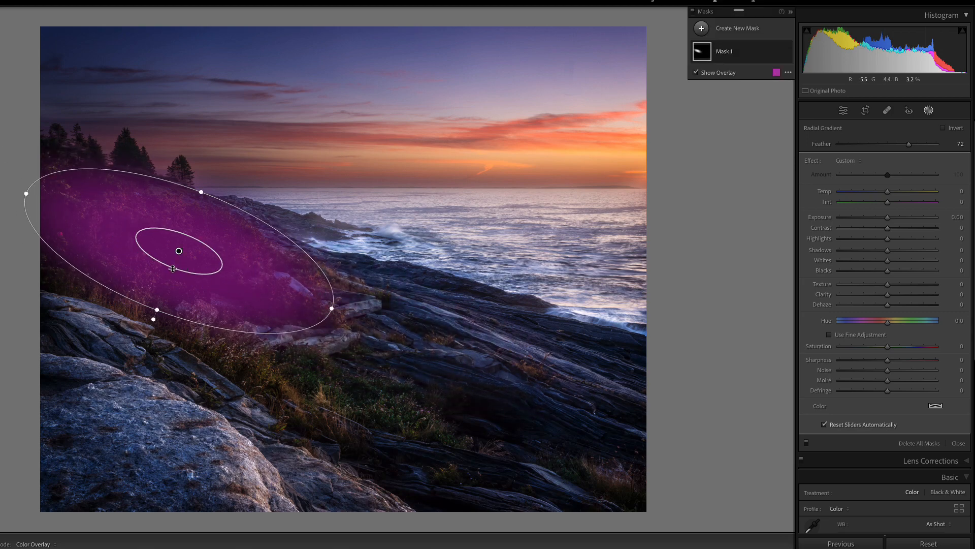
- Try a hard-edged mask with feather 0 and an exposure of 0.56, and reset the exposure
drag(172, 268, 146, 323)
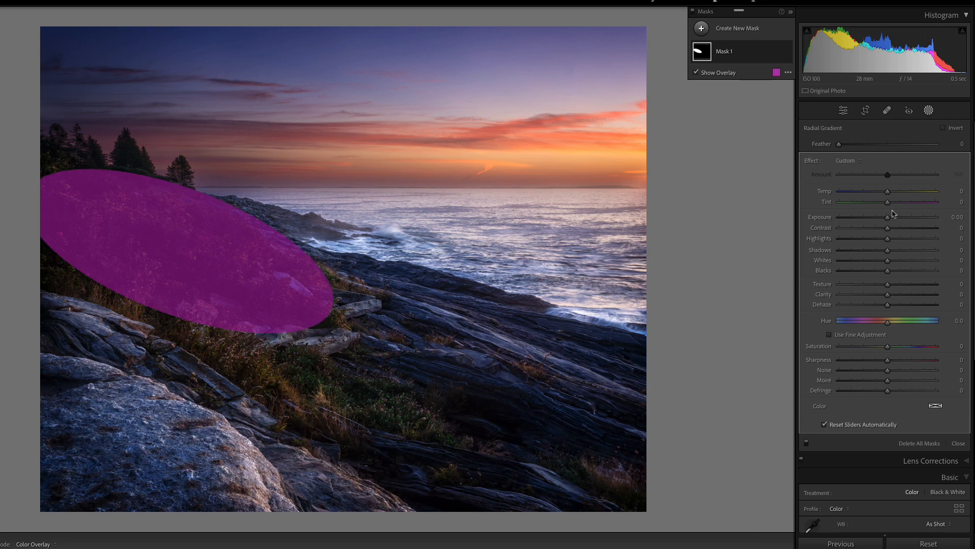
mouse_move(888, 218)
mouse_down()
mouse_move(915, 221)
mouse_move(894, 221)
mouse_up()
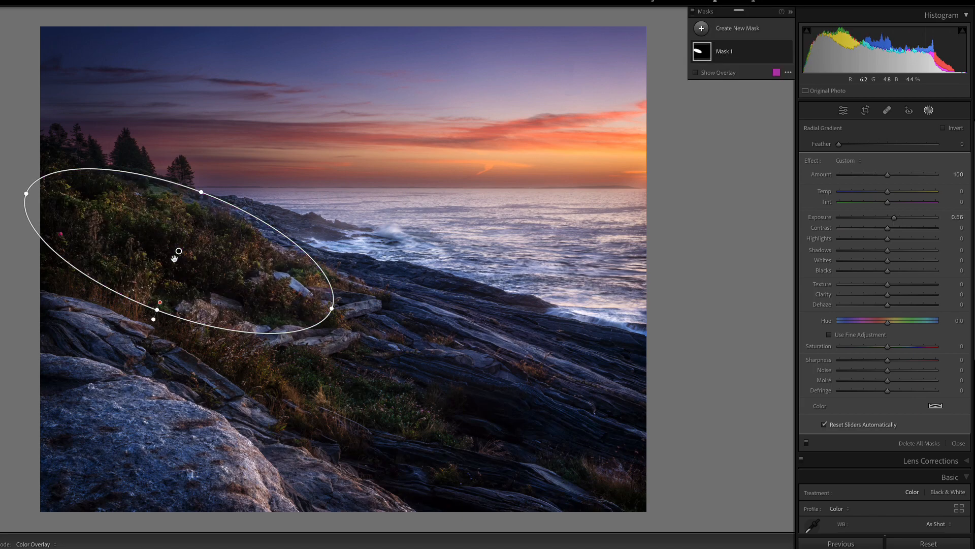
double_click(835, 217)
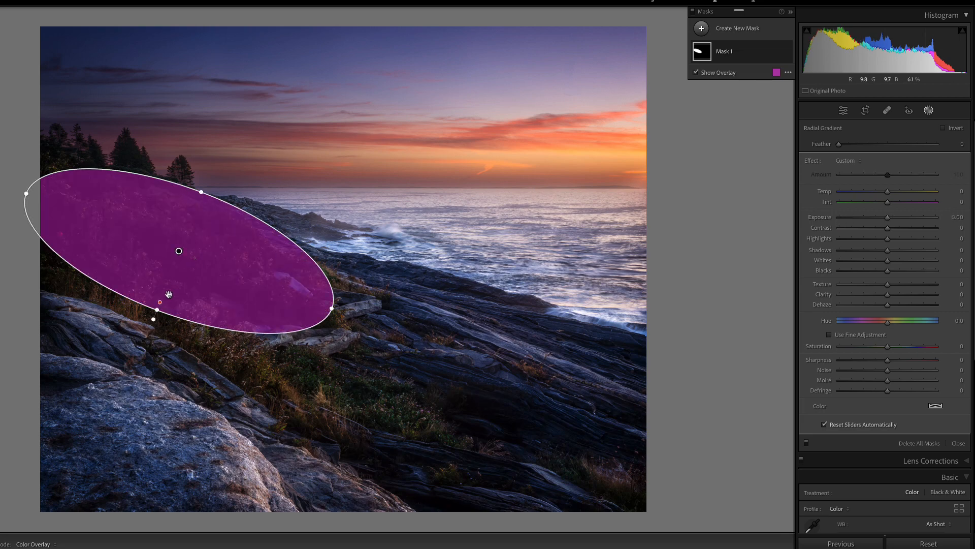
- Try a softer mask edge with feather 51 and an exposure of 1.33, and reset the exposure
drag(159, 302, 168, 279)
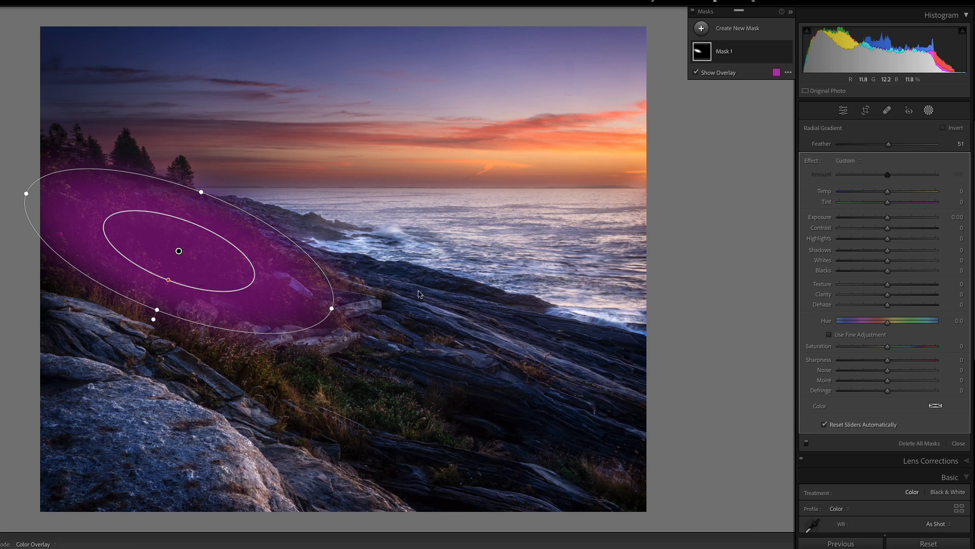
drag(887, 218, 904, 220)
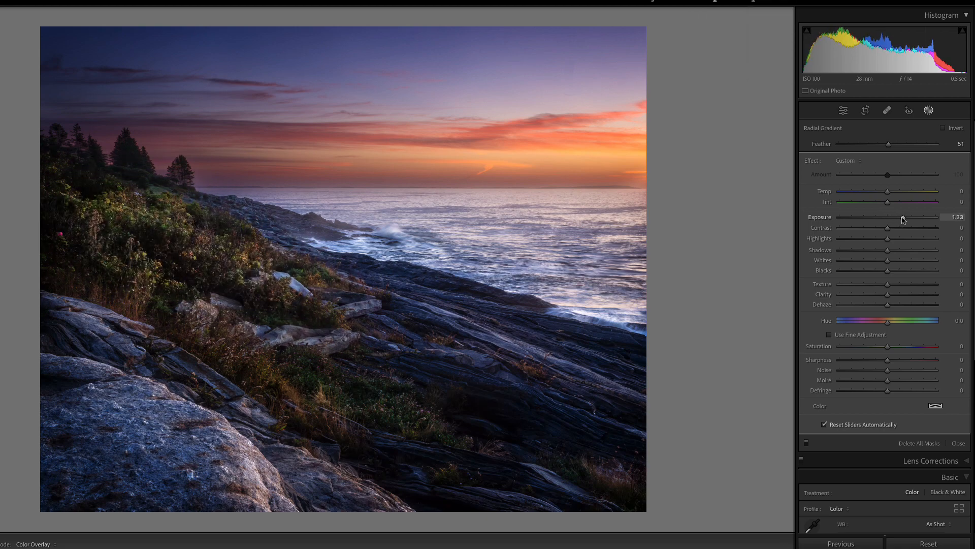
drag(904, 219, 887, 218)
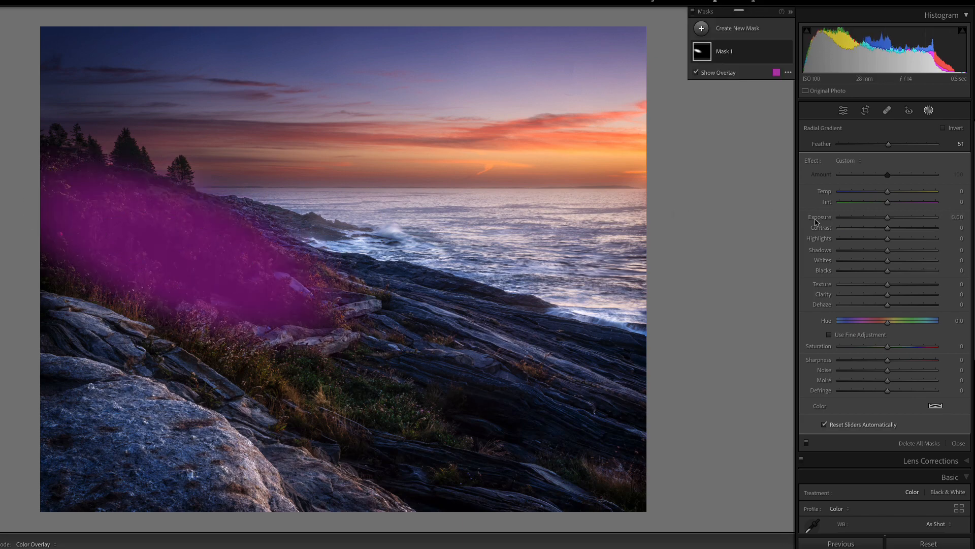
- Set the mask's exposure to 1.95 and its feather to 73 after trying a feather of 100
drag(888, 144, 943, 151)
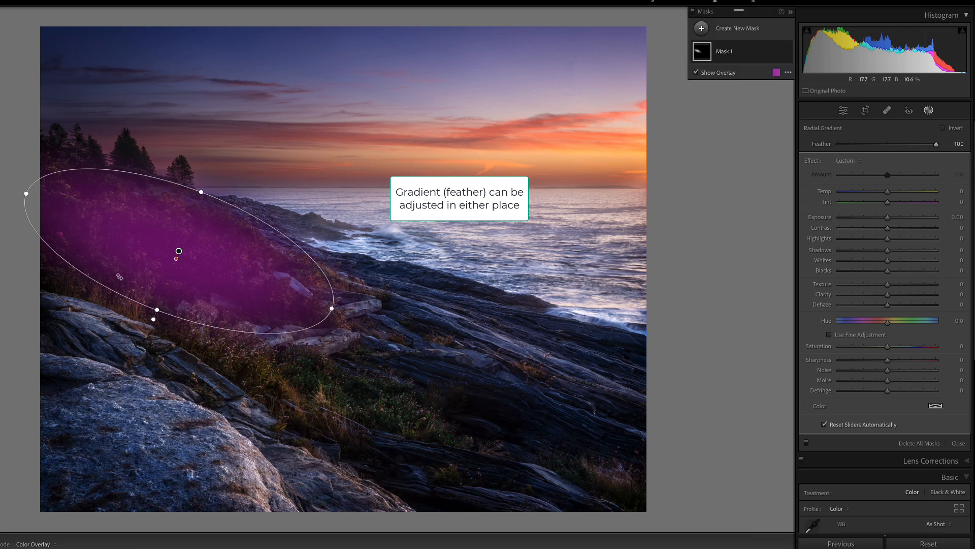
drag(176, 258, 175, 255)
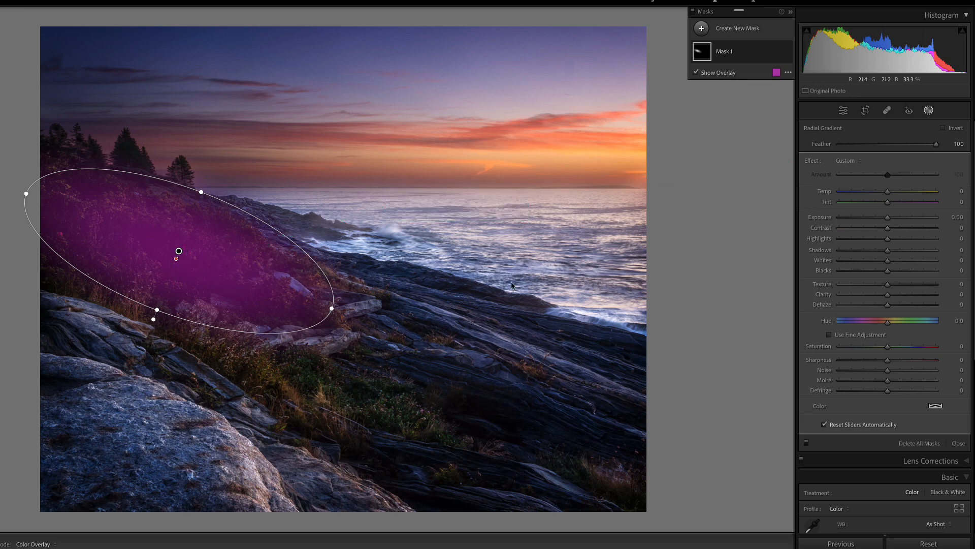
drag(888, 218, 913, 220)
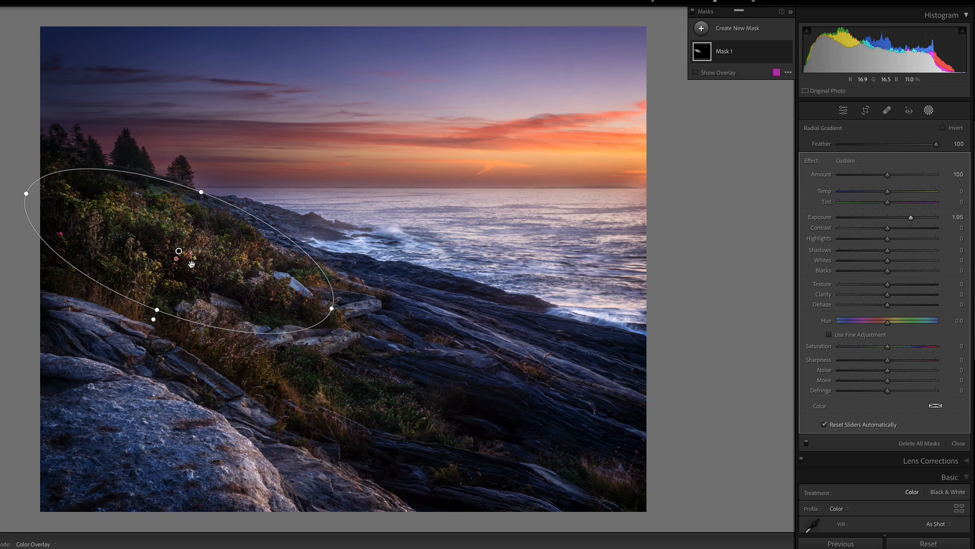
drag(153, 319, 171, 273)
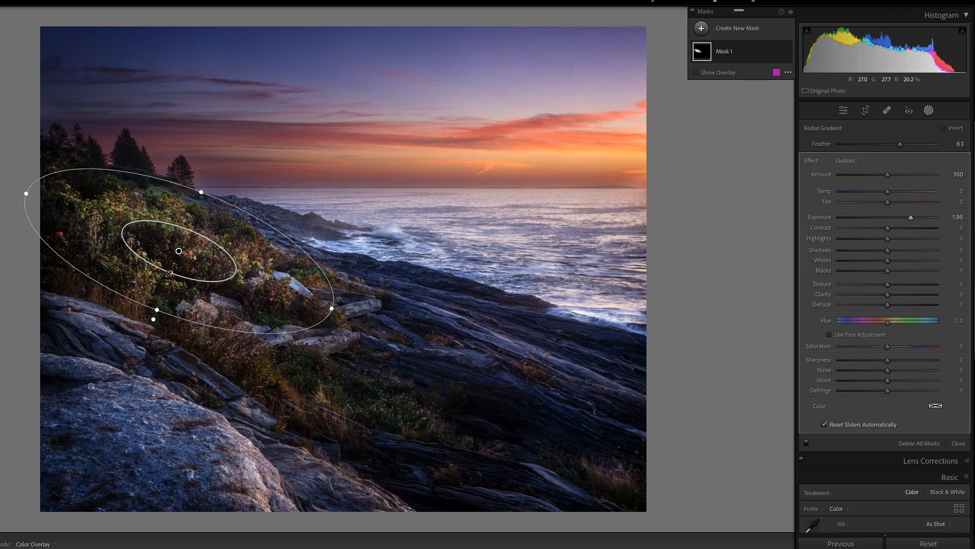
mouse_move(169, 273)
mouse_down()
mouse_move(162, 291)
mouse_move(173, 266)
mouse_up()
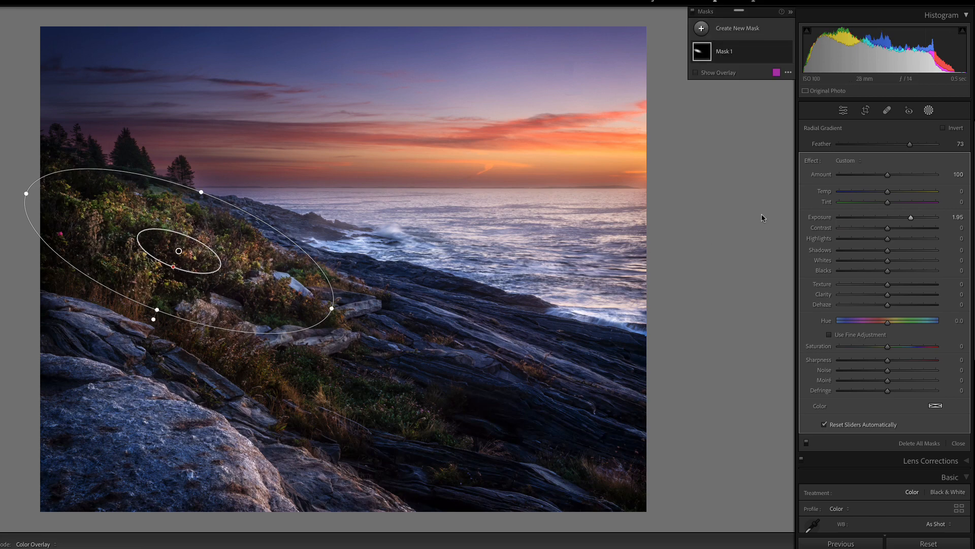
- Set the mask's exposure to 1.27, contrast 14, highlights -24, shadows 18, saturation 39 and temp 13, and reduce the overall amount to 82
drag(912, 220, 896, 250)
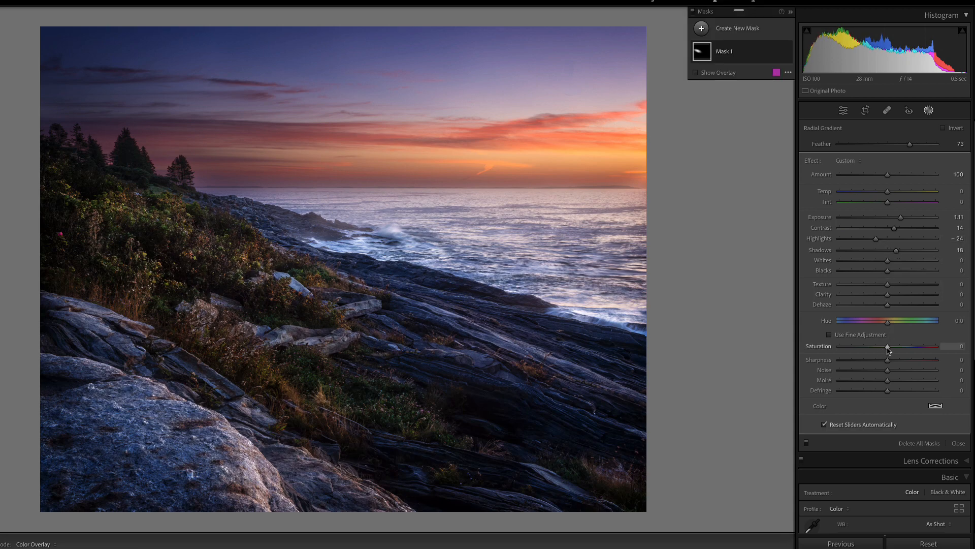
drag(888, 347, 908, 351)
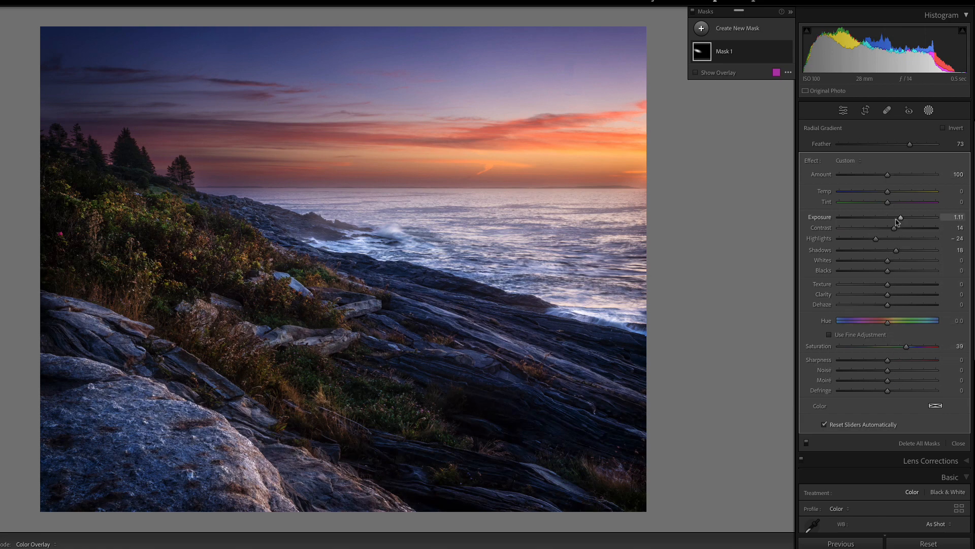
drag(900, 219, 895, 194)
scroll(808, 190, down, 1)
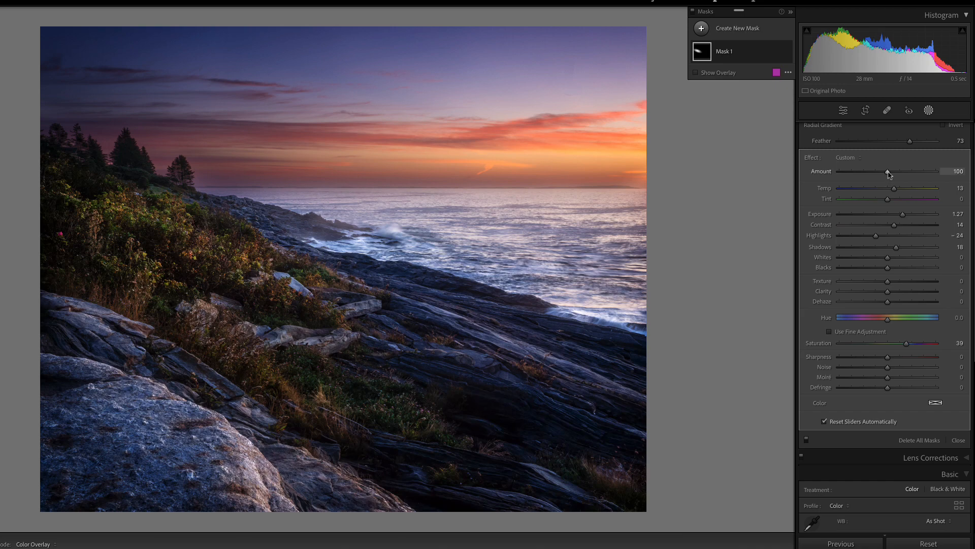
mouse_move(888, 174)
mouse_down()
mouse_move(866, 174)
mouse_move(882, 173)
mouse_up()
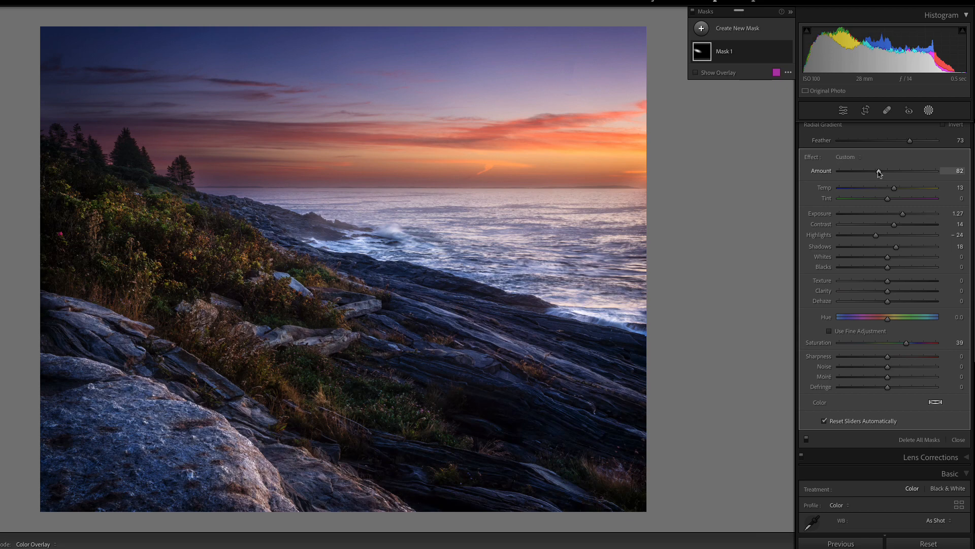
- Set the shrub mask's amount to 86 and reset all edits on the photo
mouse_move(880, 173)
mouse_down()
mouse_move(860, 175)
mouse_move(927, 174)
mouse_move(881, 174)
mouse_up()
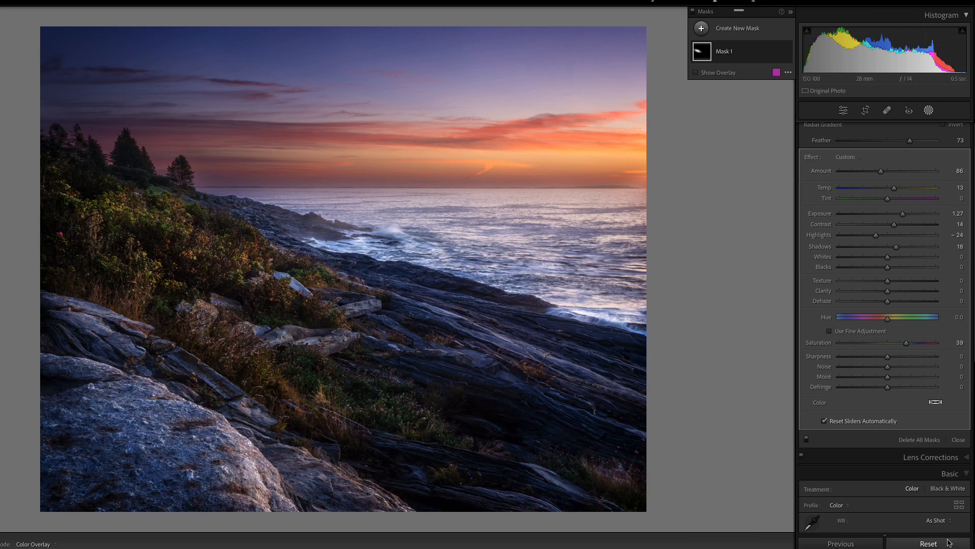
click(929, 543)
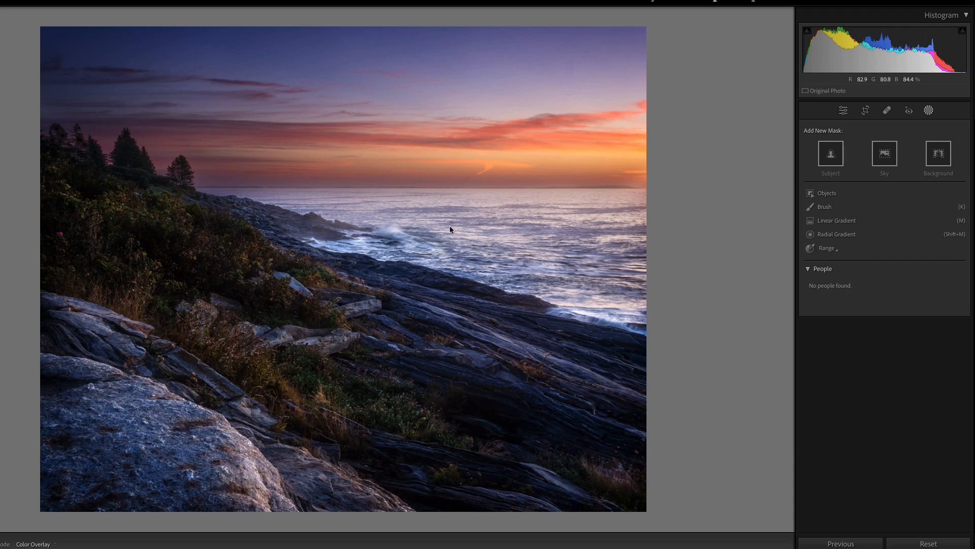
- Create a radial gradient mask with feather 100, tilted upward to the right and centred over the sunset glow near the photo's right edge
key(super+minus)
key(super+minus)
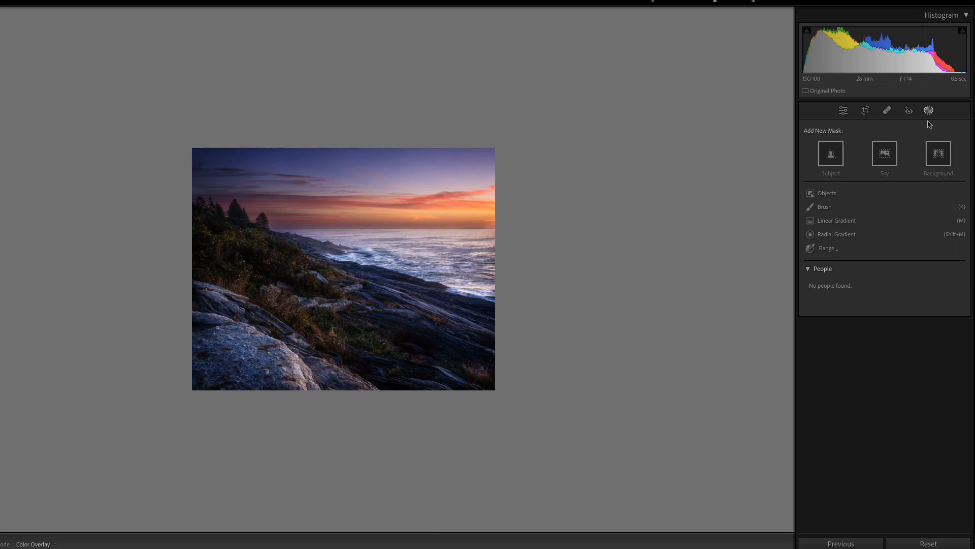
click(819, 235)
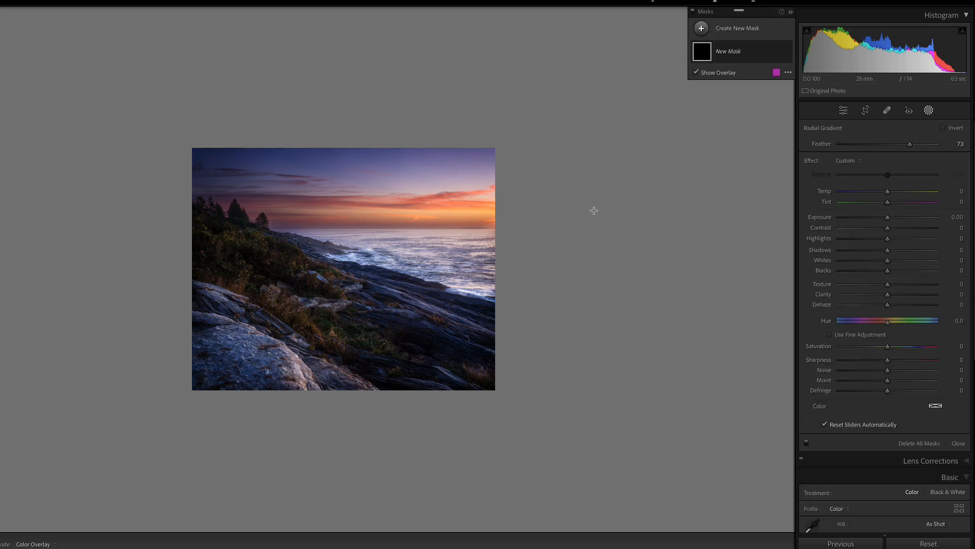
drag(364, 243, 604, 319)
drag(366, 265, 365, 244)
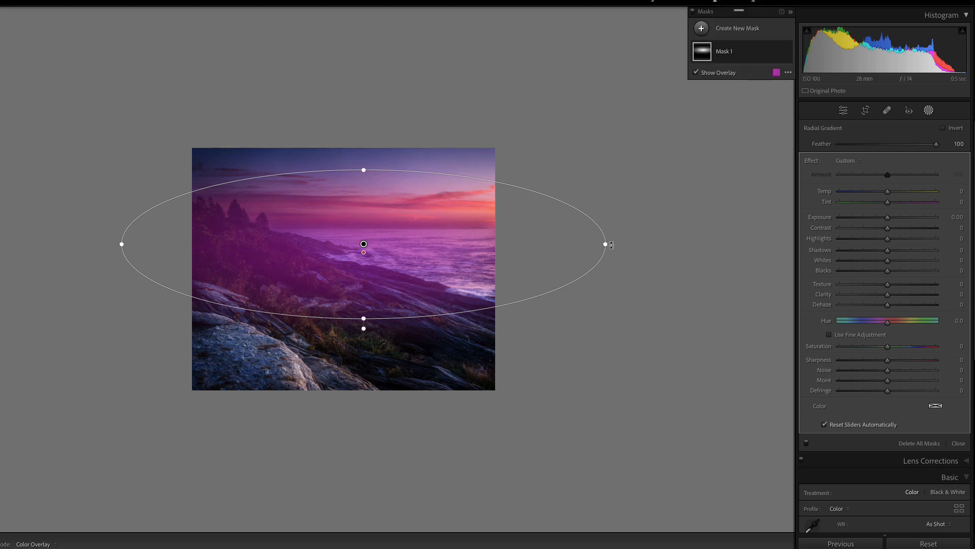
drag(611, 244, 602, 145)
drag(363, 244, 485, 189)
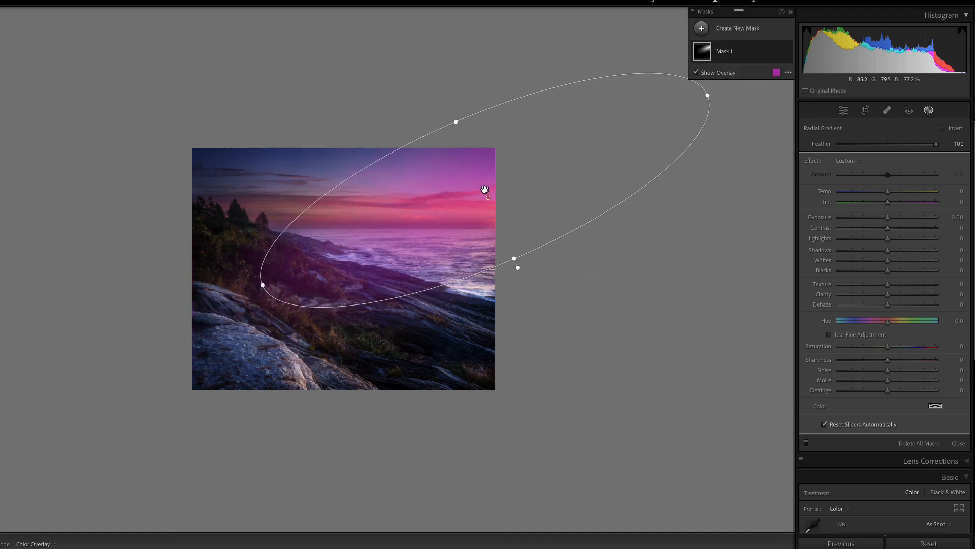
- Narrow the tilted ellipse, centre it just outside the photo's right edge and lengthen it down to the rocks at the left
drag(516, 259, 503, 233)
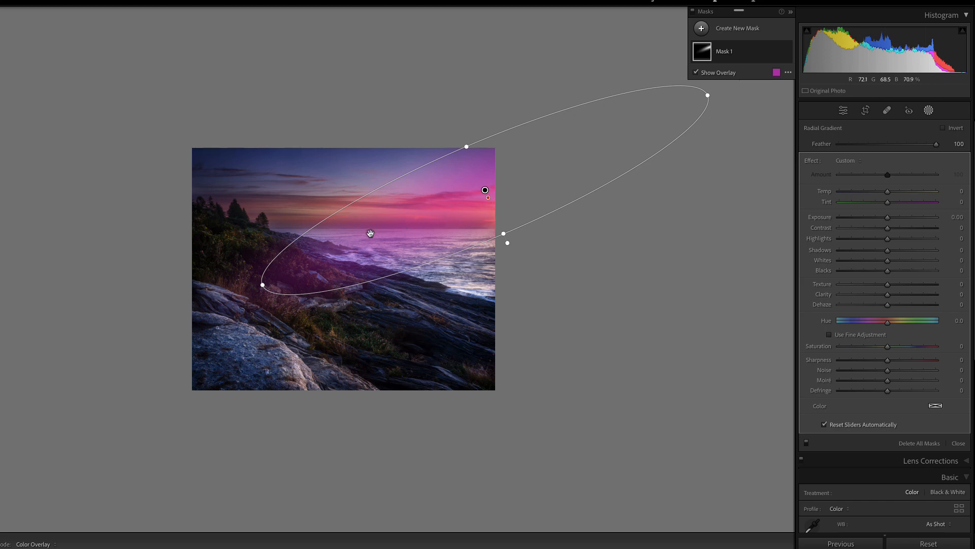
drag(259, 285, 203, 297)
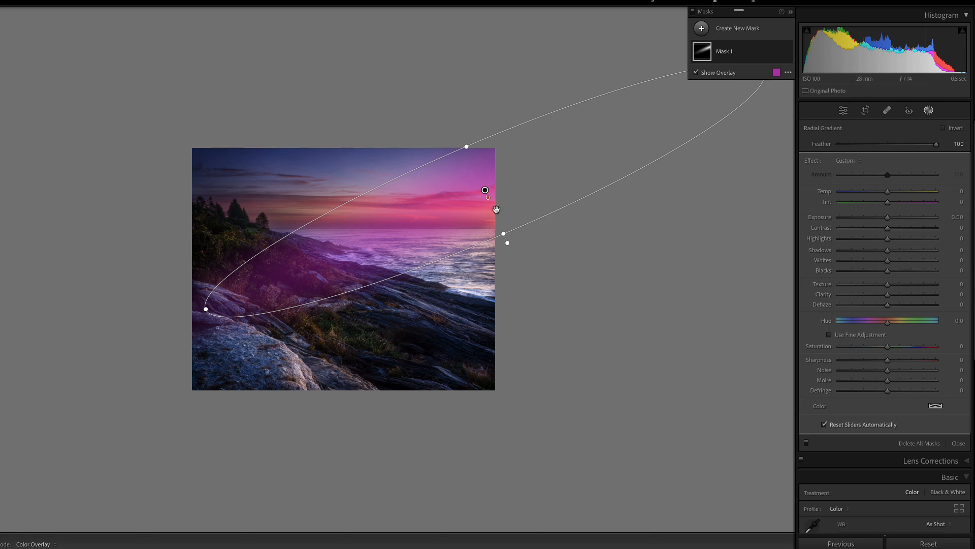
drag(485, 190, 472, 183)
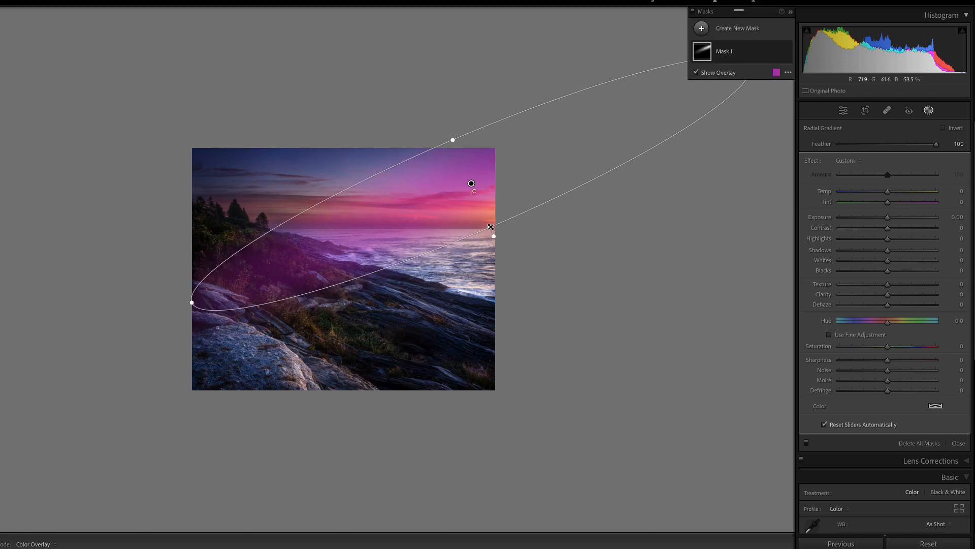
drag(490, 226, 495, 236)
drag(473, 184, 499, 190)
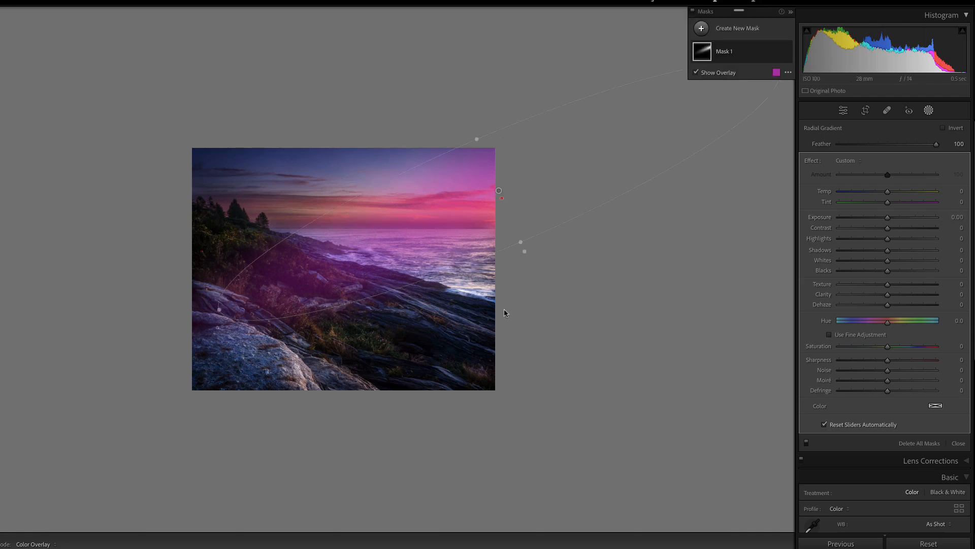
drag(218, 309, 200, 316)
- Set the light mask's exposure to 0.33, temp 8, highlights 13, shadows 20 and whites 1, and extend its ellipse past the photo's left edge
drag(889, 219, 893, 197)
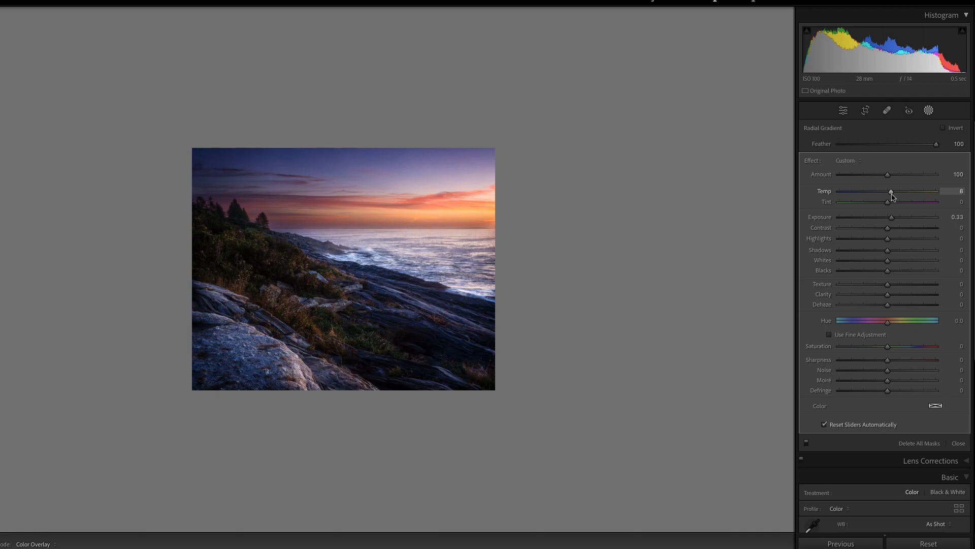
drag(893, 197, 893, 197)
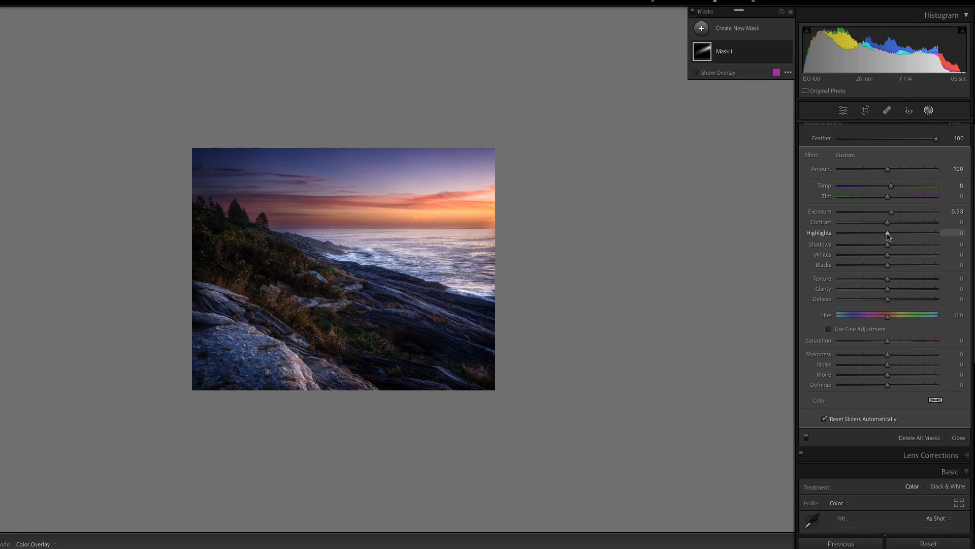
drag(888, 234, 897, 245)
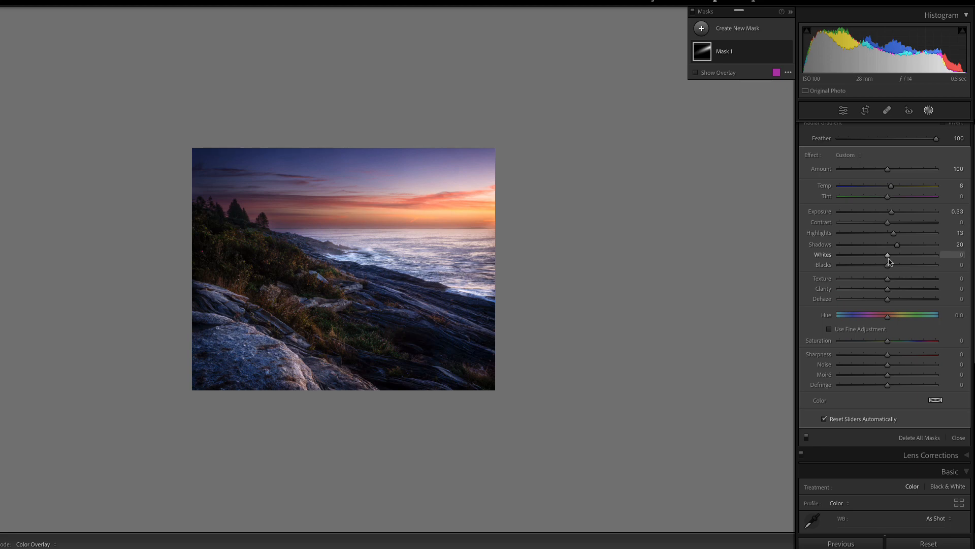
mouse_move(888, 255)
mouse_down()
mouse_move(899, 257)
mouse_move(888, 257)
mouse_up()
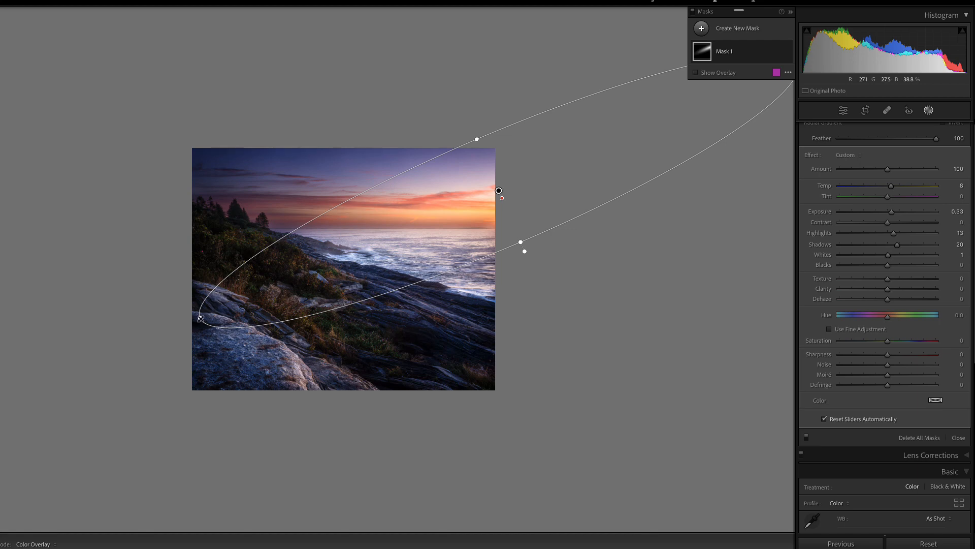
drag(200, 317, 175, 328)
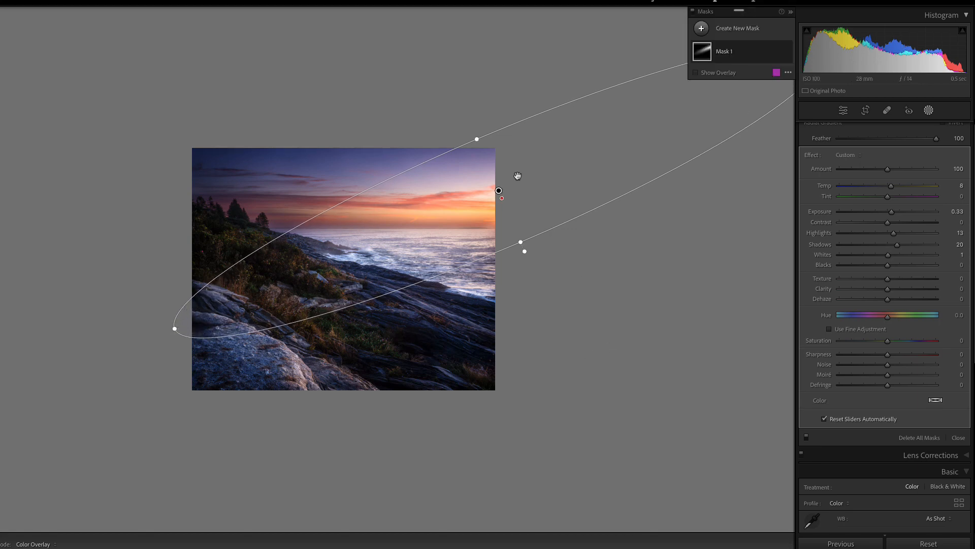
- Close masking and compare the photo before and after the light mask several times
click(929, 111)
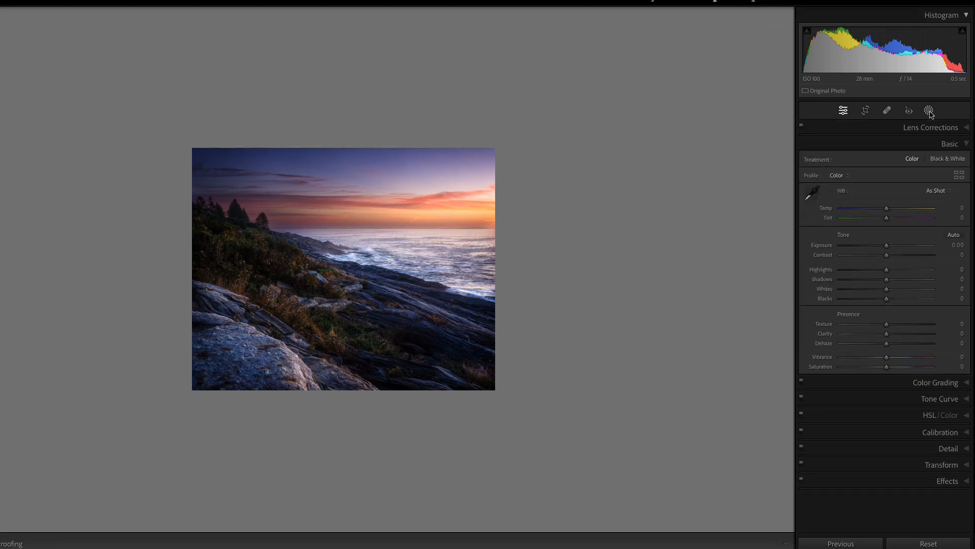
key(backslash)
key(backslash)
key(backslash)
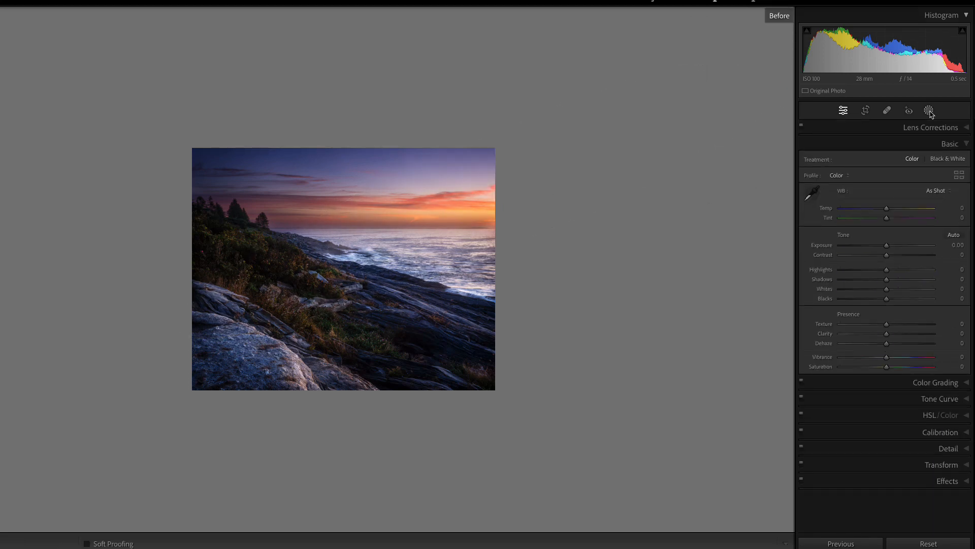
key(backslash)
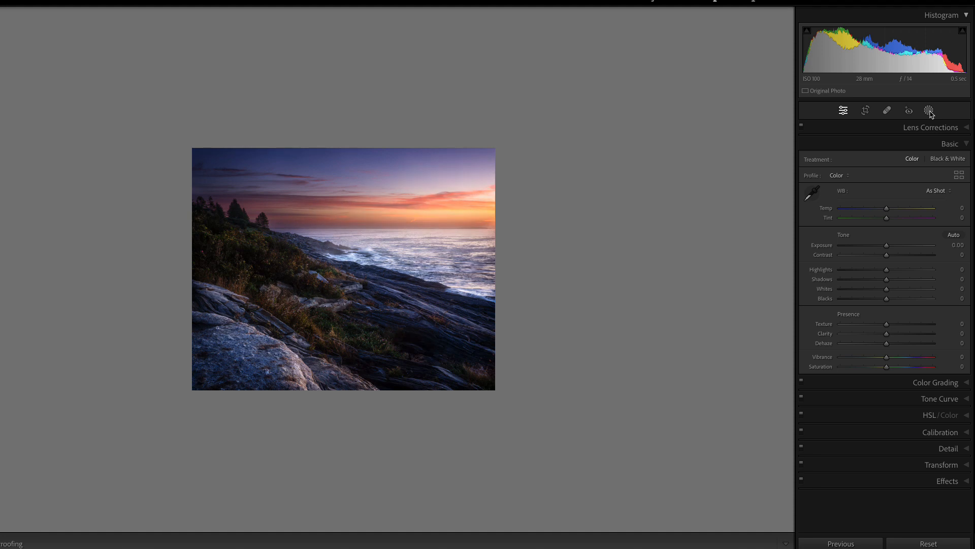
key(backslash)
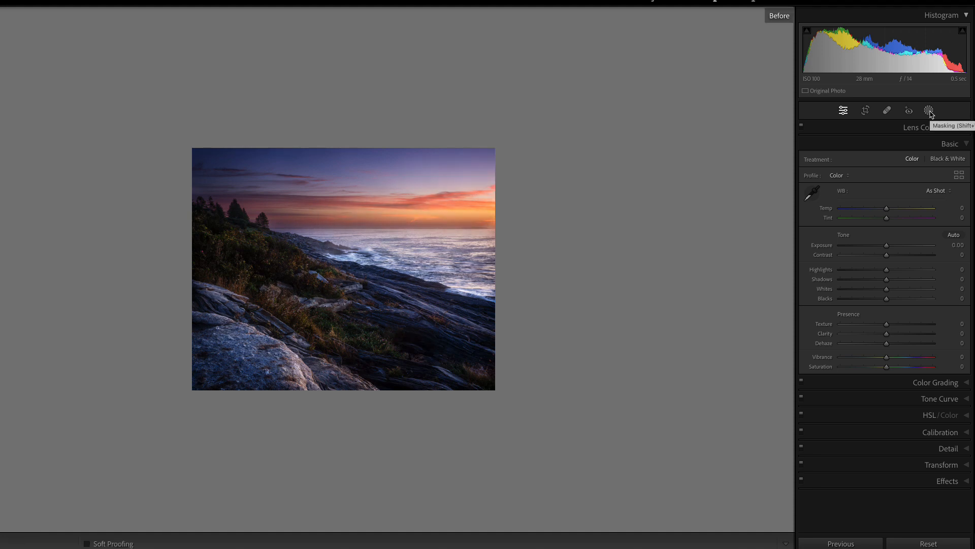
key(backslash)
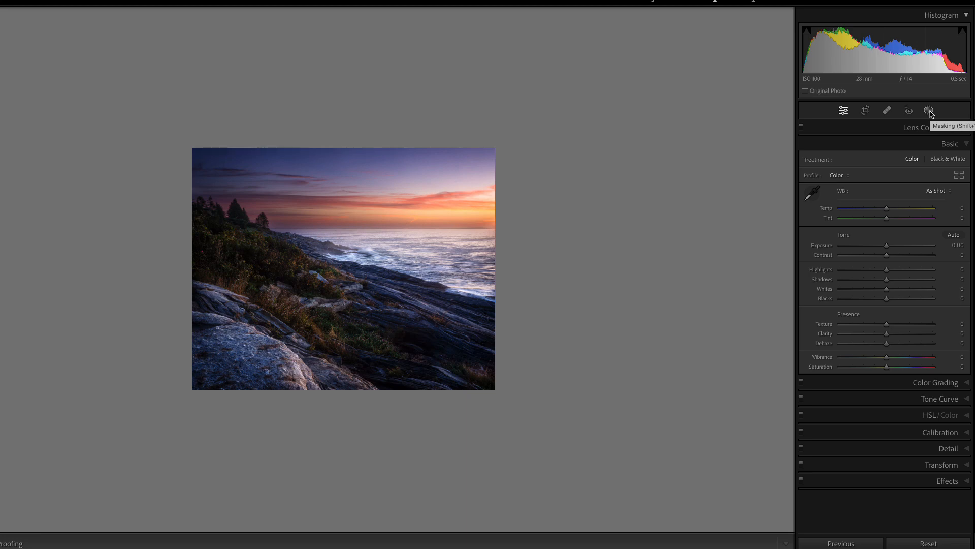
key(backslash)
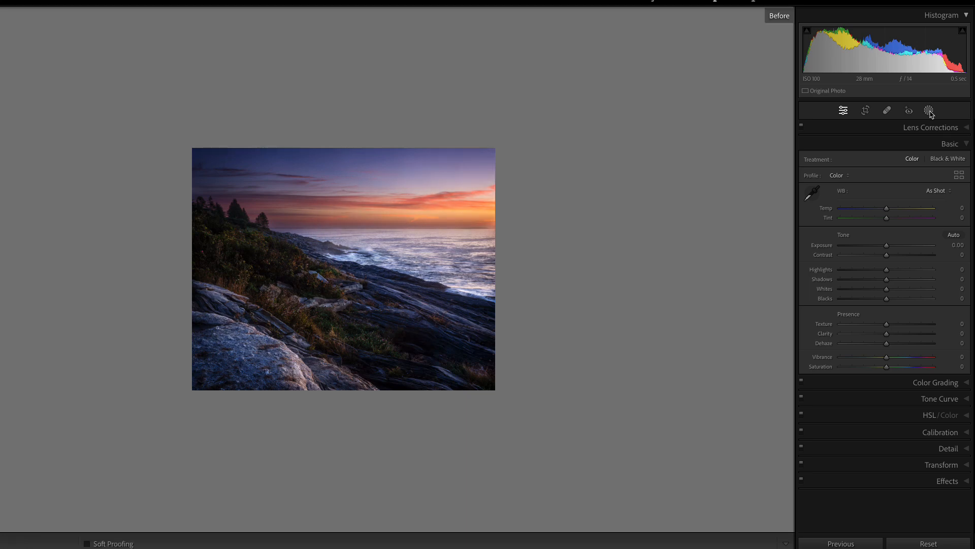
key(backslash)
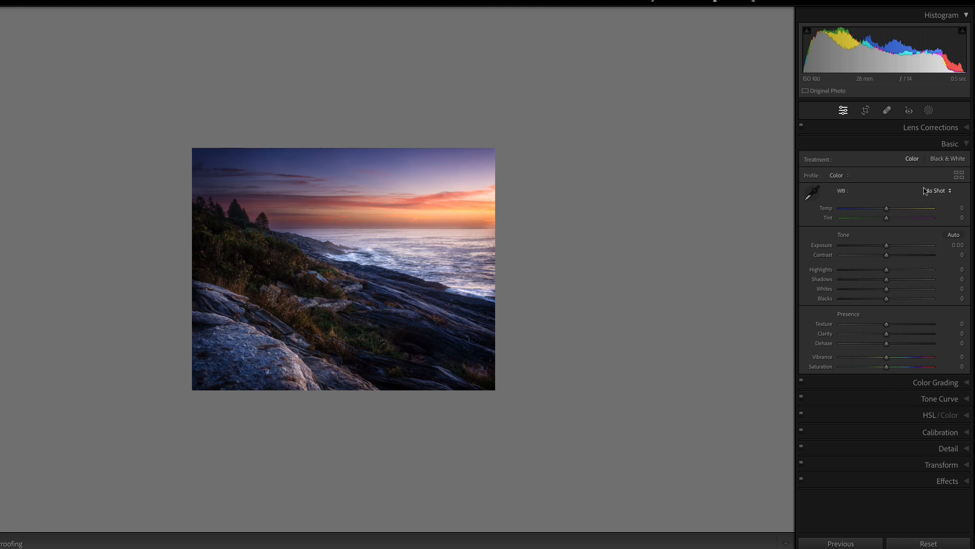
- Add a second radial gradient mask as a wide ellipse over the waves breaking at the distant rocky point
click(928, 110)
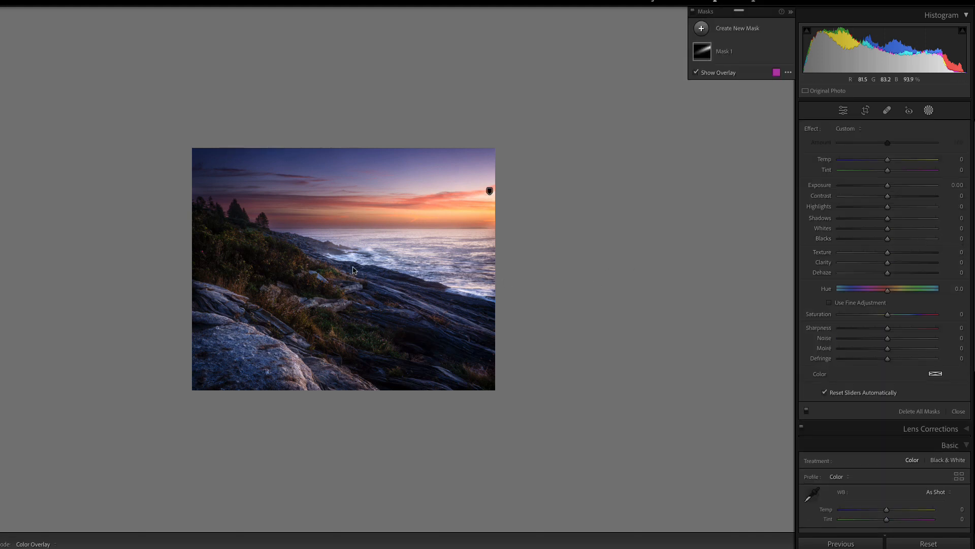
key(super+=)
key(super+=)
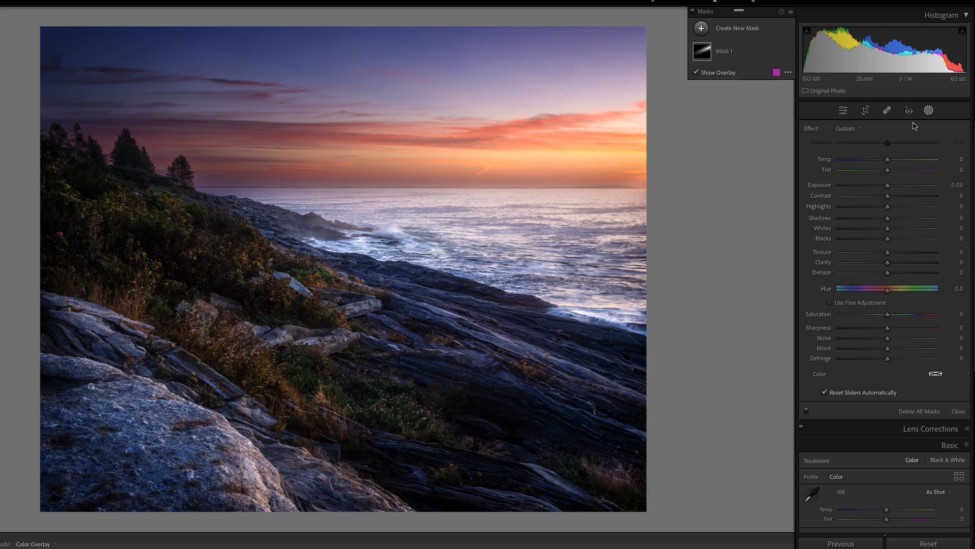
click(928, 110)
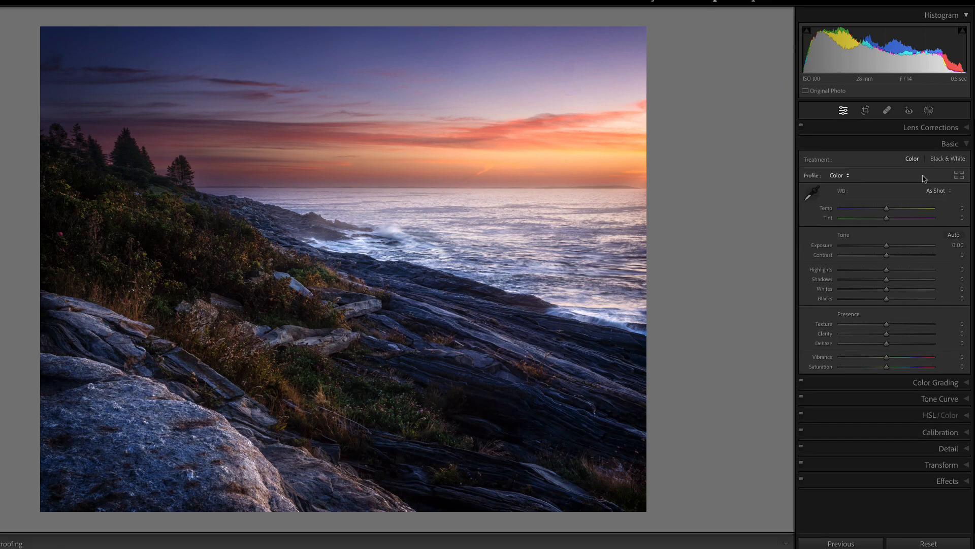
click(928, 110)
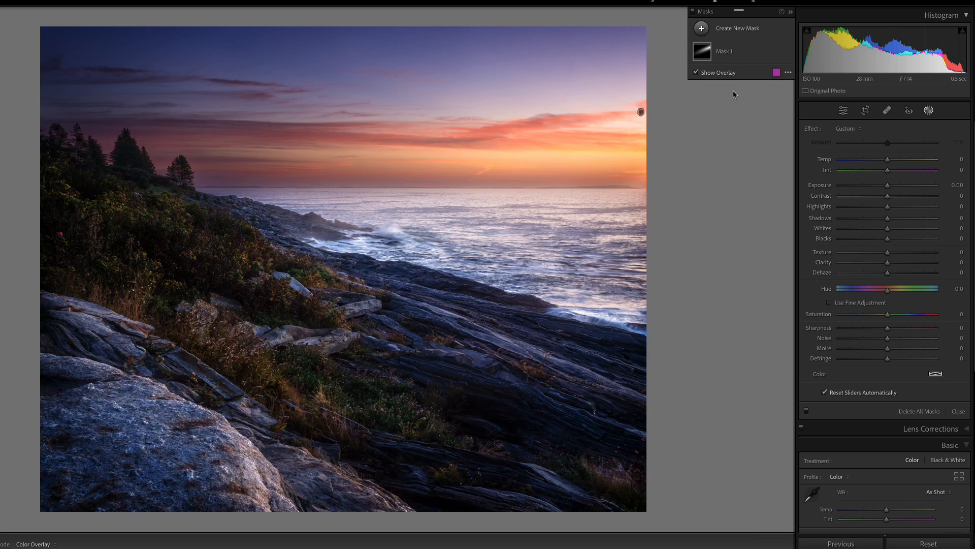
click(703, 31)
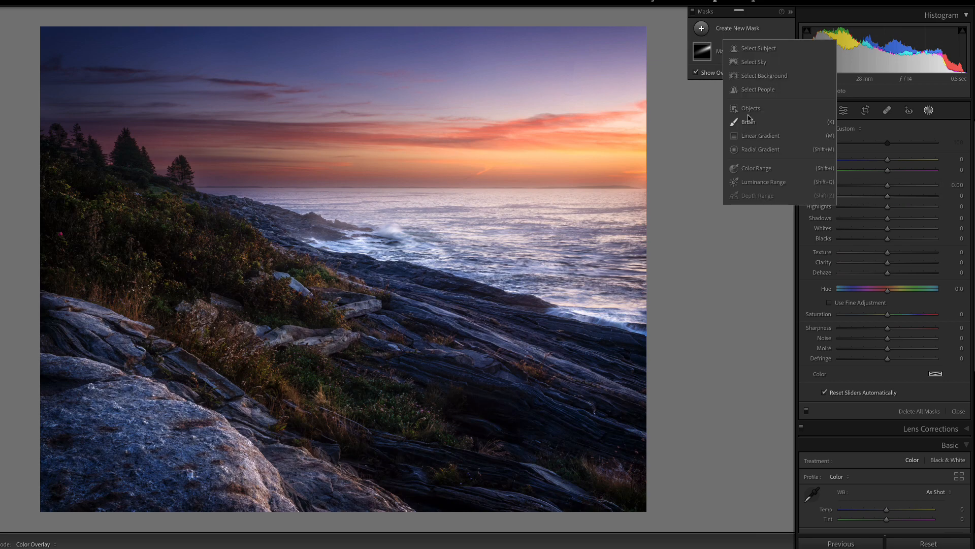
click(751, 149)
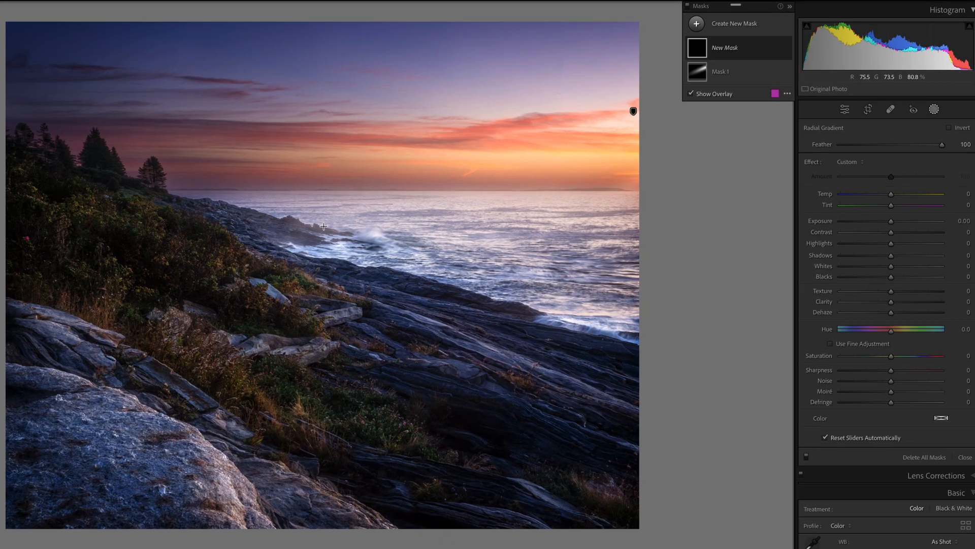
drag(344, 221, 433, 261)
drag(232, 258, 257, 267)
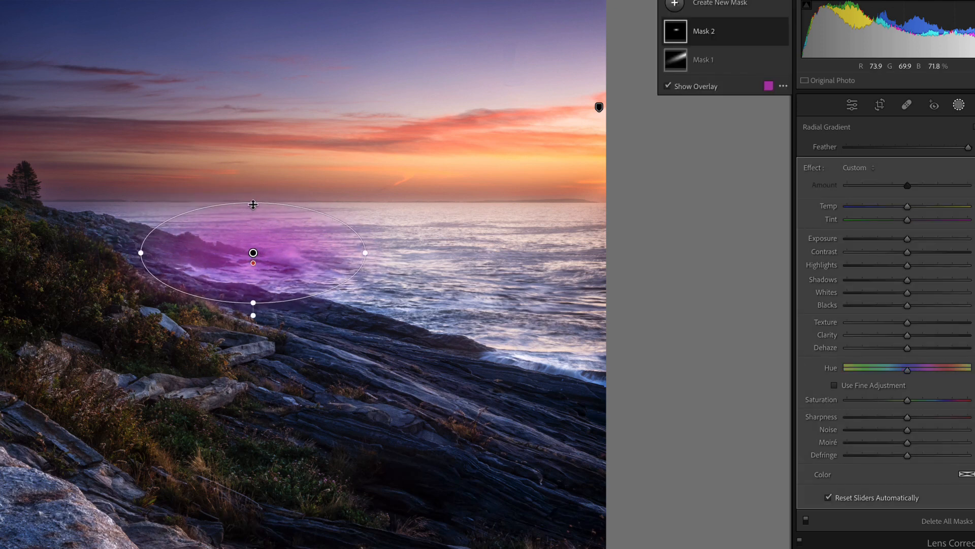
- Refine the wave mask's height, lower its dehaze, reduce its contrast slightly and warm its temp a little
drag(253, 203, 253, 214)
drag(253, 293, 253, 301)
drag(904, 349, 887, 348)
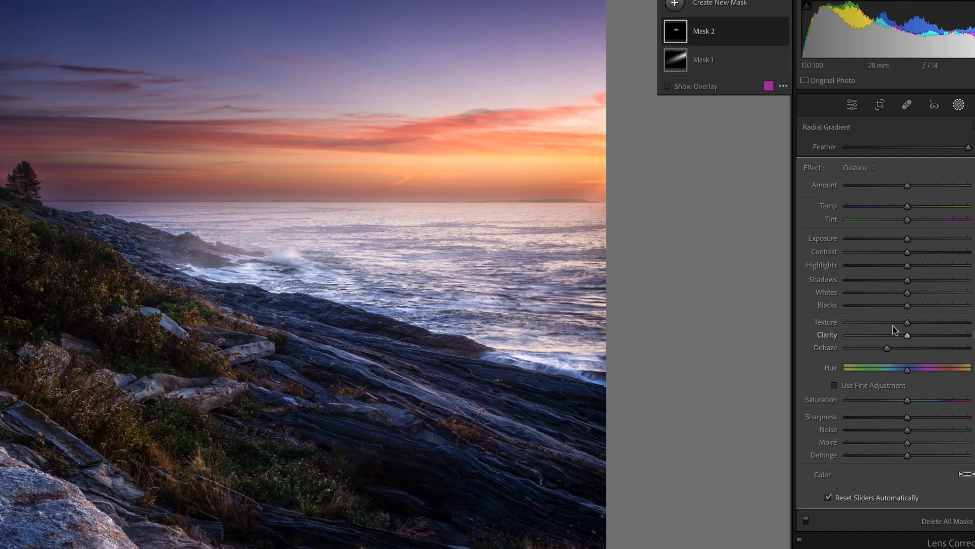
mouse_move(908, 252)
mouse_down()
mouse_move(924, 252)
mouse_move(879, 254)
mouse_move(907, 252)
mouse_up()
drag(908, 208, 913, 209)
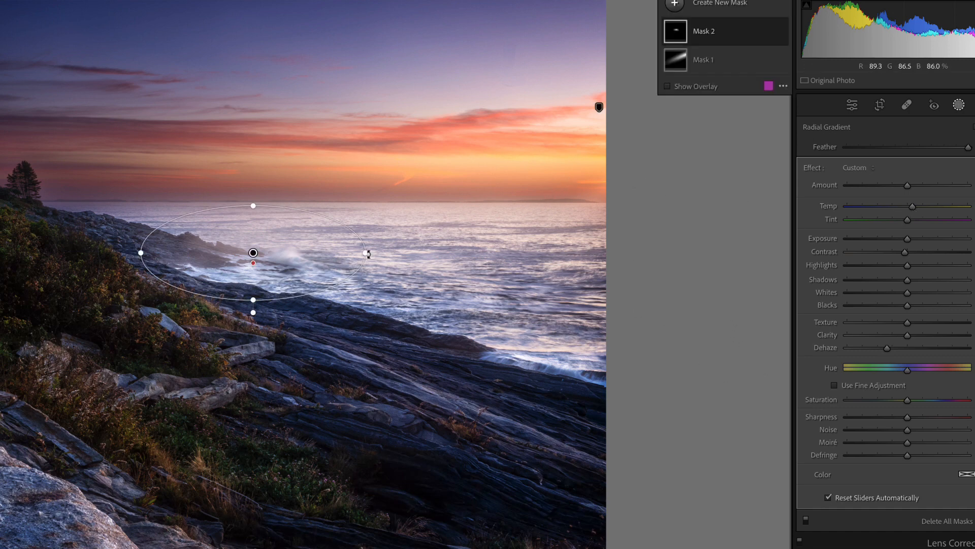
- Give the wave mask a milder negative dehaze, and make its ellipse wider and flatter around the rocky point
drag(253, 299, 253, 303)
mouse_move(887, 348)
mouse_down()
mouse_move(833, 352)
mouse_move(906, 350)
mouse_up()
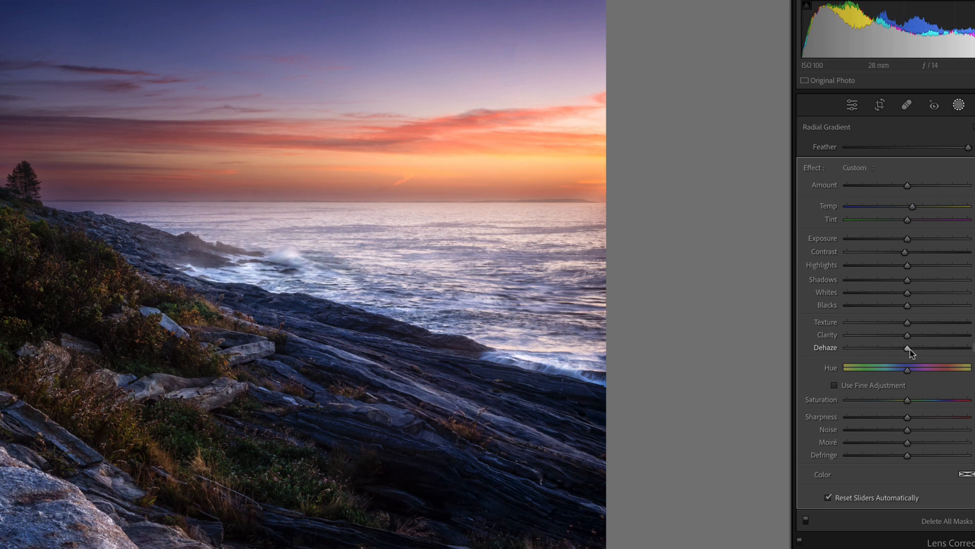
drag(910, 349, 890, 353)
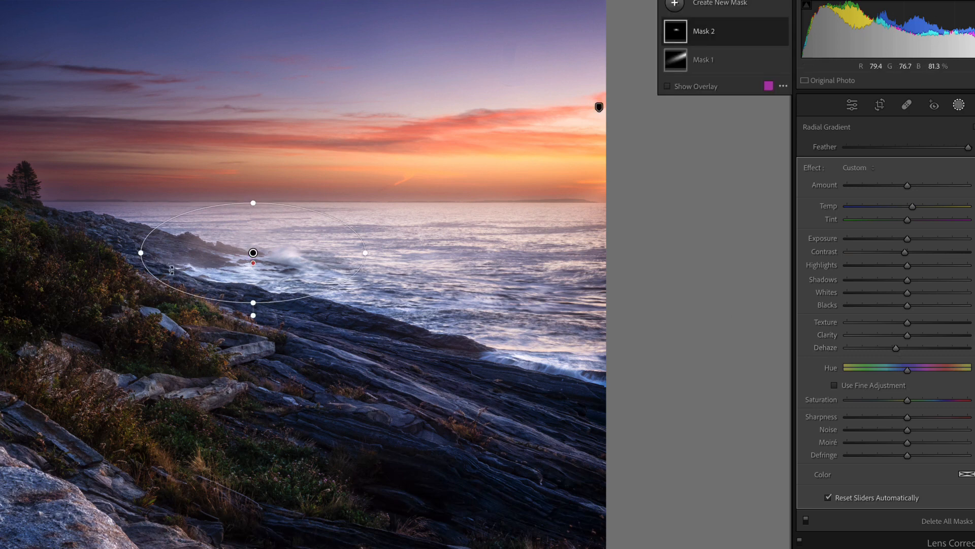
drag(141, 252, 115, 253)
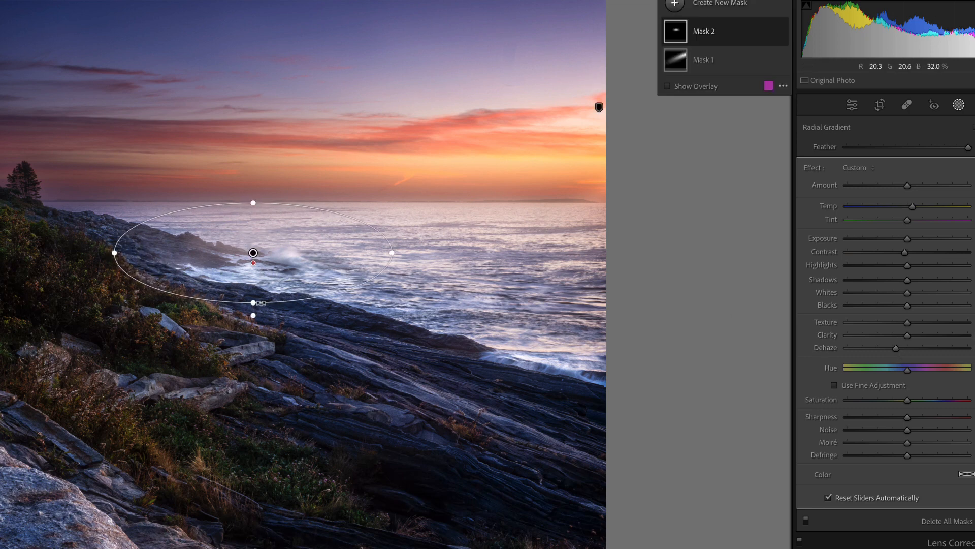
mouse_move(260, 303)
mouse_down()
mouse_move(253, 332)
mouse_move(258, 295)
mouse_up()
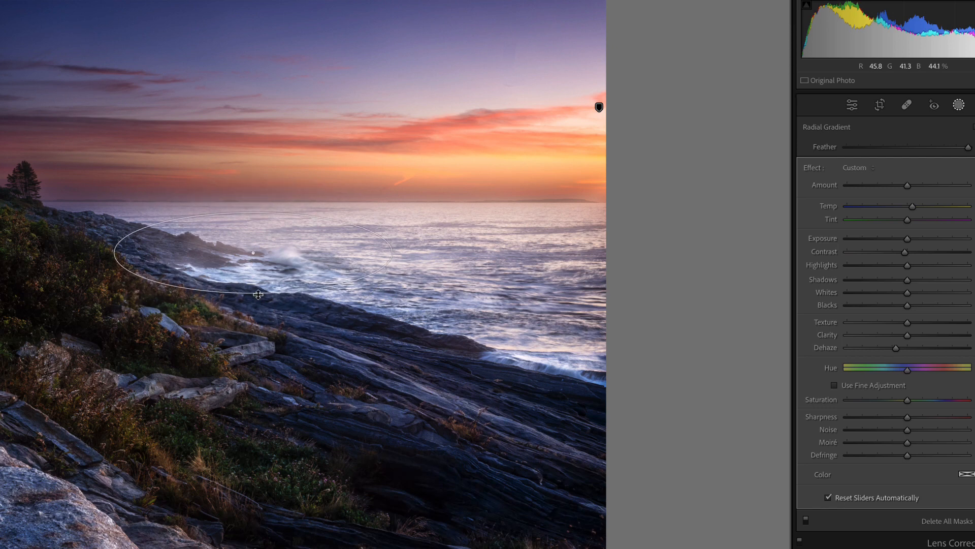
- Make the wave mask's ellipse narrower around the rocky point, close masking and compare the photo before and after several times
drag(391, 252, 354, 249)
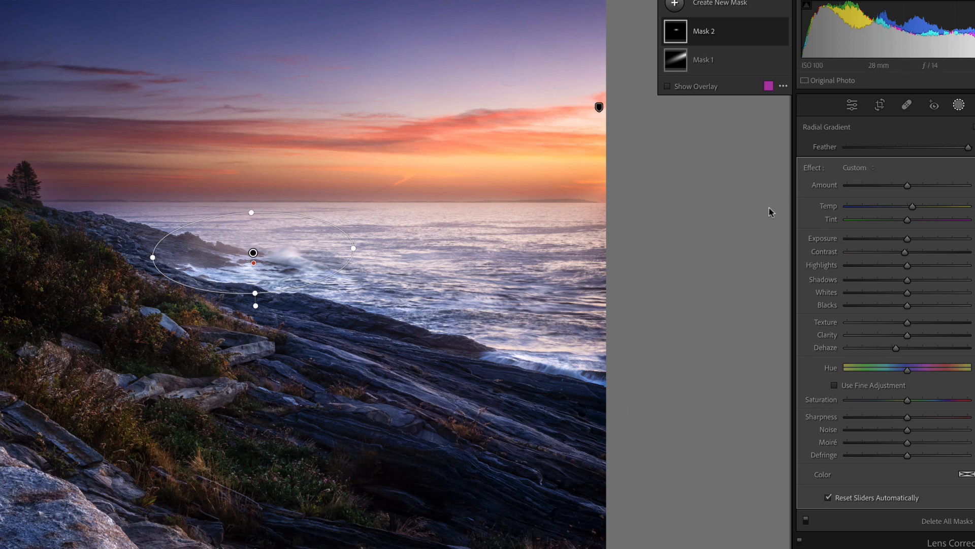
key(backslash)
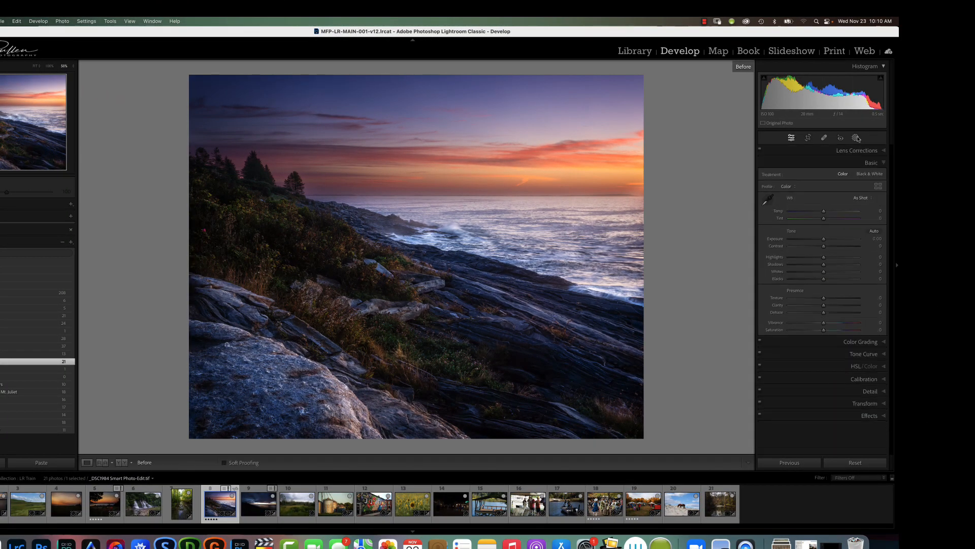
key(backslash)
key(backslash)
key(backslash)
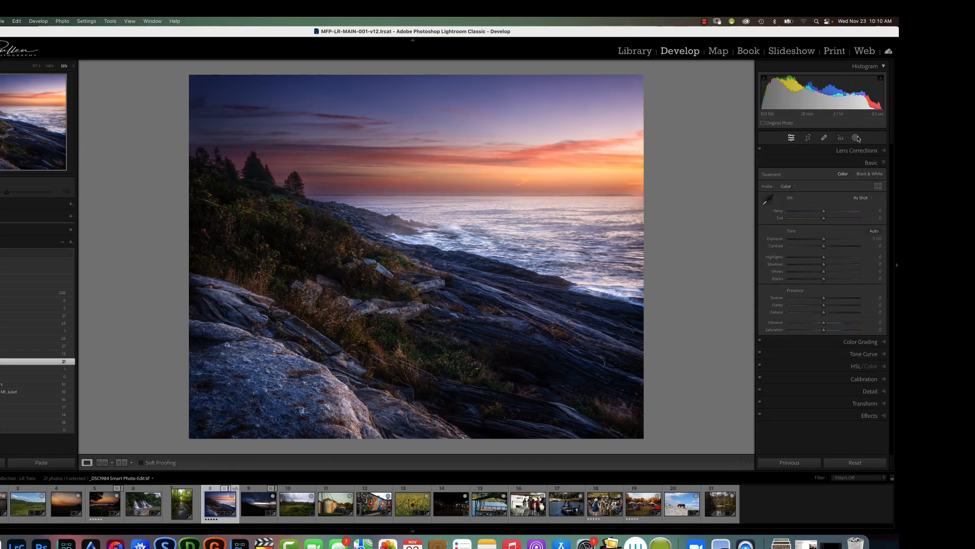
key(backslash)
key(backslash)
key(backslash)
key(backslash)
- Reopen masking and add a third radial gradient as a narrow slanted ellipse along the crest of the large foreground boulder
click(856, 138)
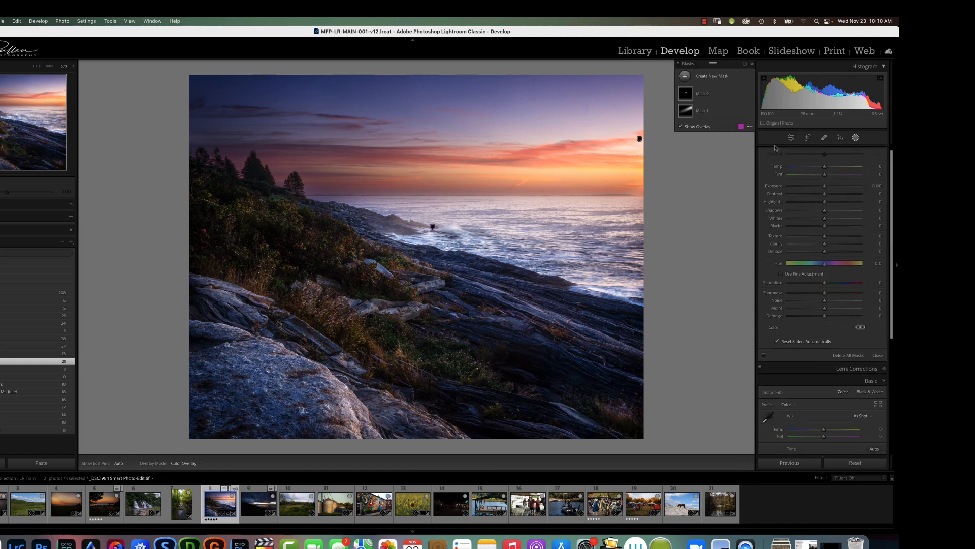
click(685, 76)
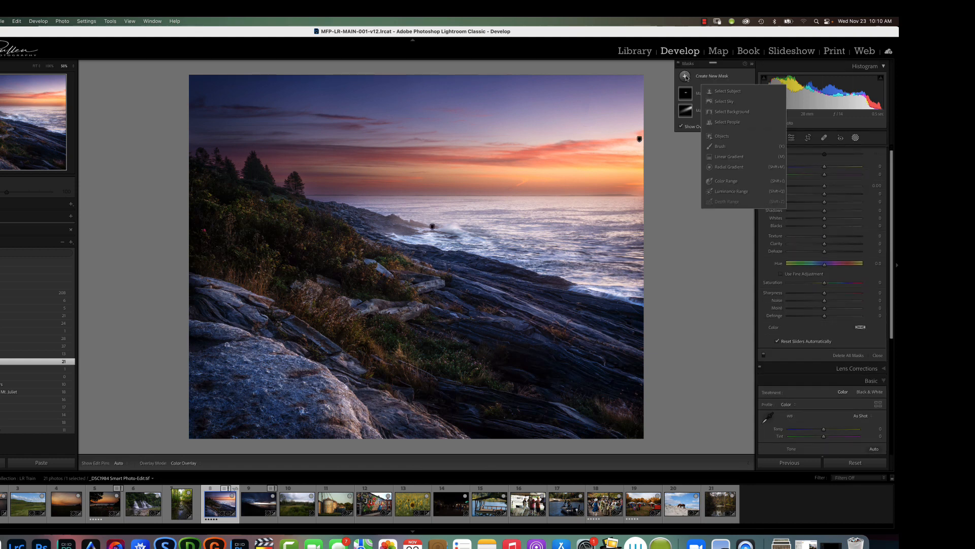
click(729, 166)
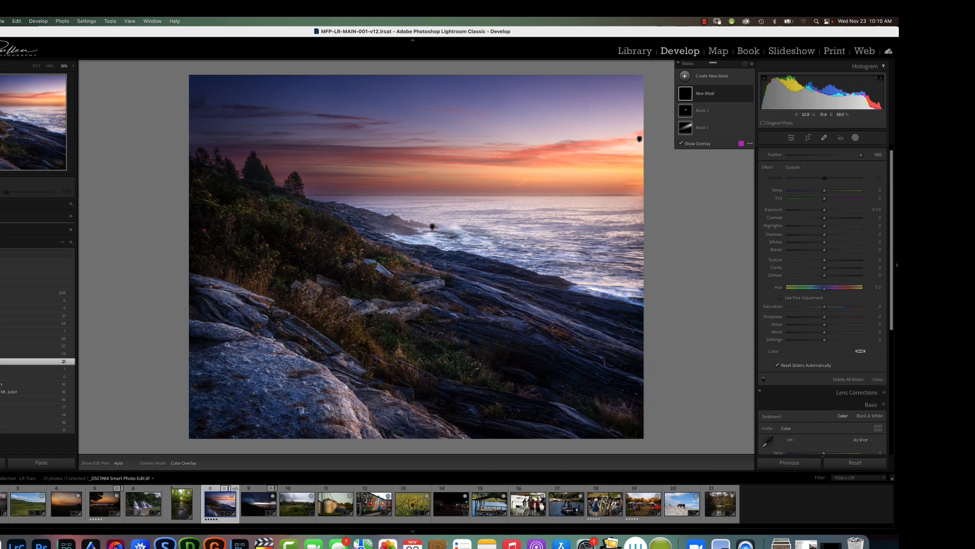
drag(274, 340, 342, 395)
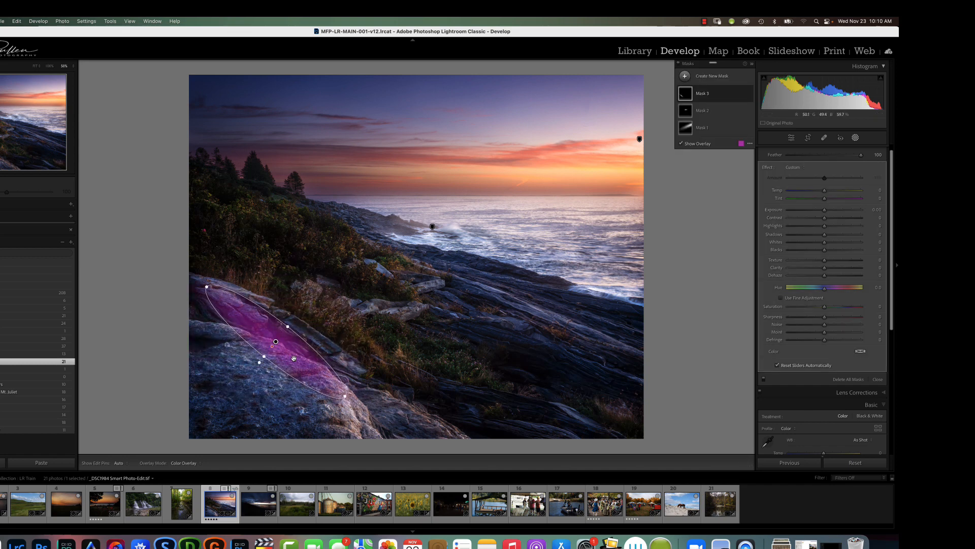
drag(276, 341, 311, 380)
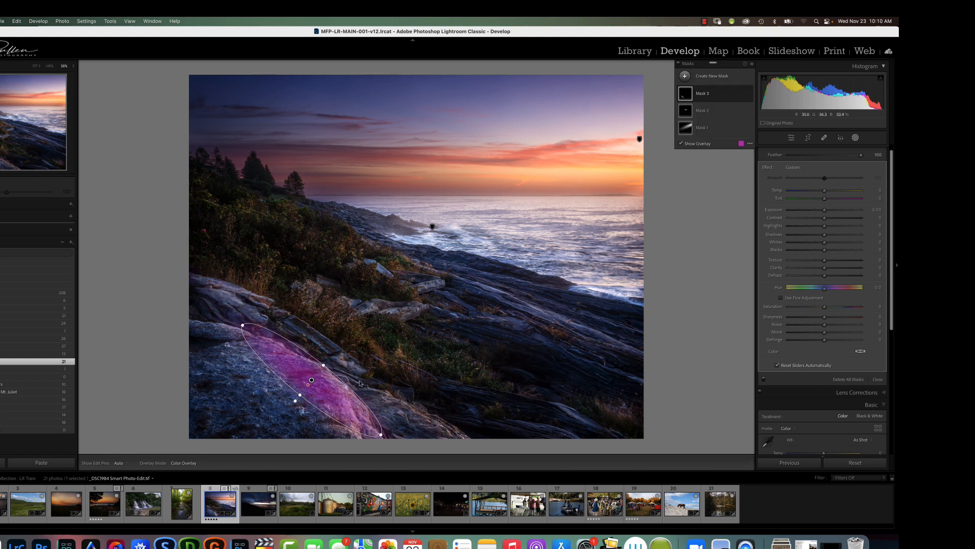
- Light the boulder mask with exposure 0.66 and temp 23
scroll(843, 330, down, 1)
mouse_move(824, 207)
mouse_down()
mouse_move(825, 189)
mouse_move(832, 194)
mouse_up()
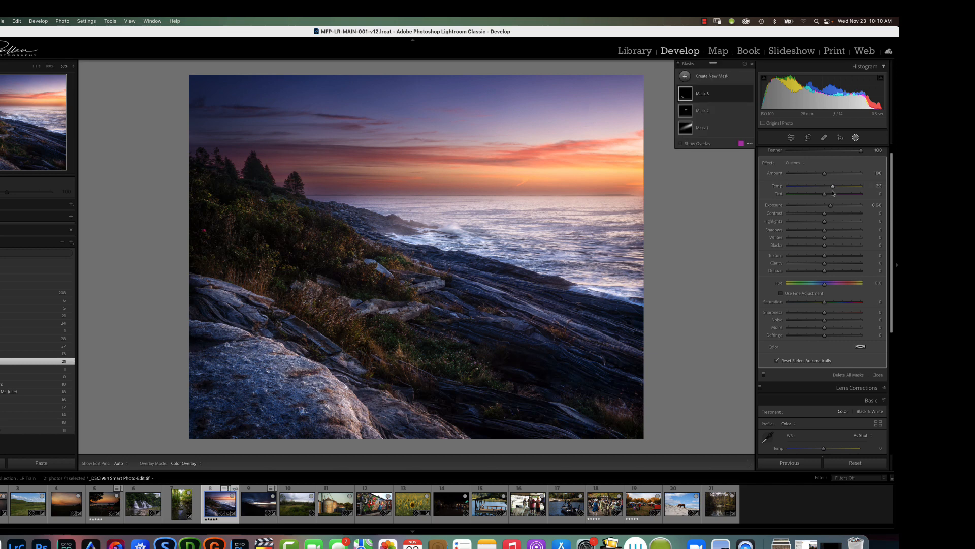
scroll(833, 193, down, 1)
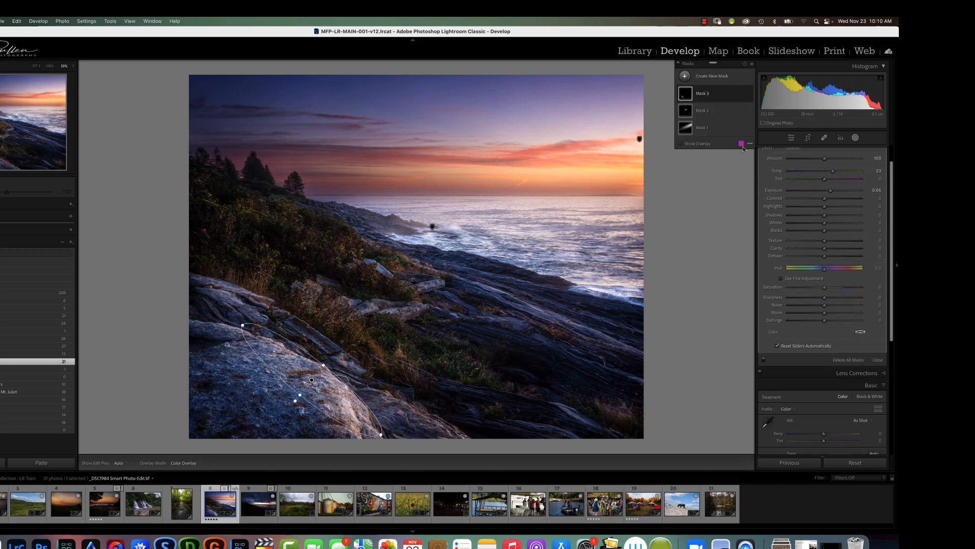
- Add a fourth radial gradient as a thin slanted ellipse over the grasses between the boulder and the hillside rocks
click(684, 76)
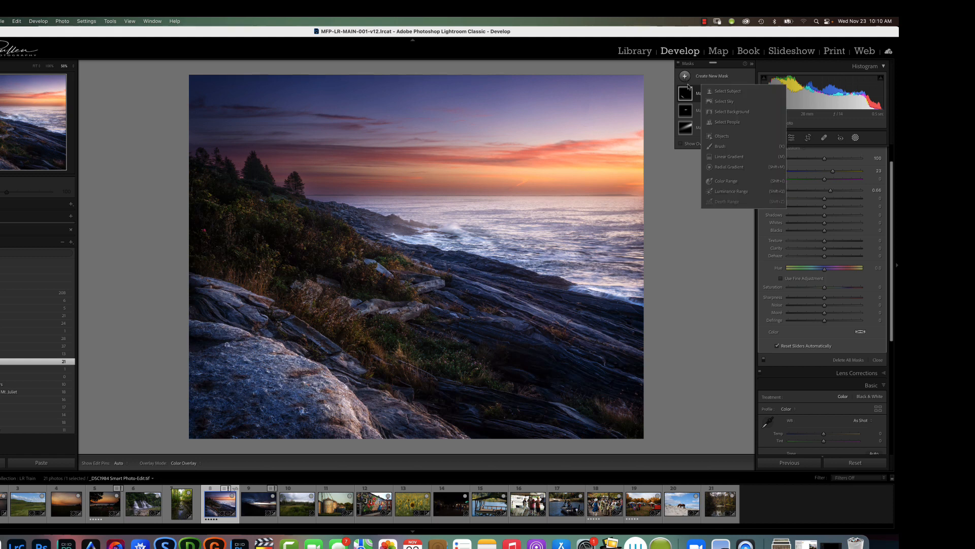
click(724, 169)
drag(301, 296, 365, 336)
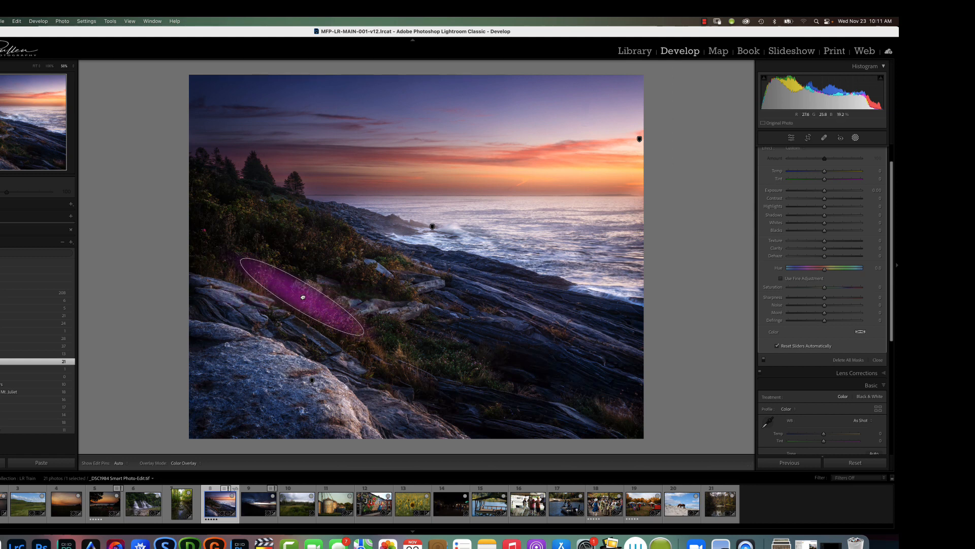
drag(302, 297, 344, 324)
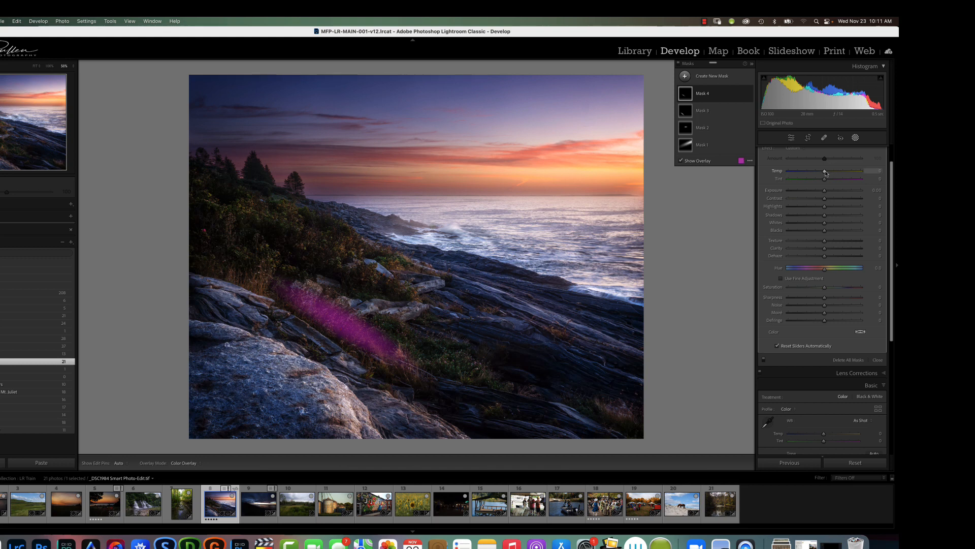
- Broaden the grass mask's ellipse, warm its temp slightly and set its exposure to 0.70
drag(825, 172, 825, 191)
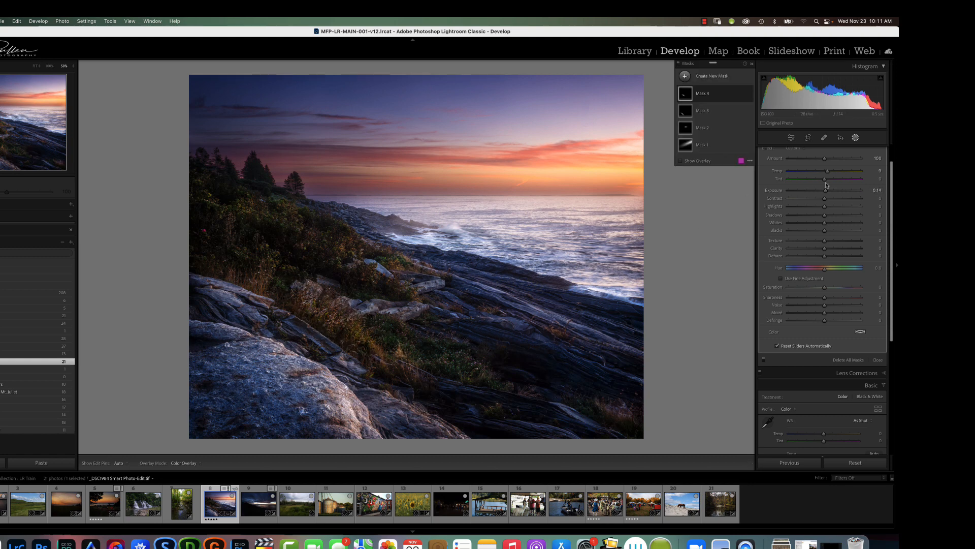
drag(827, 191, 843, 192)
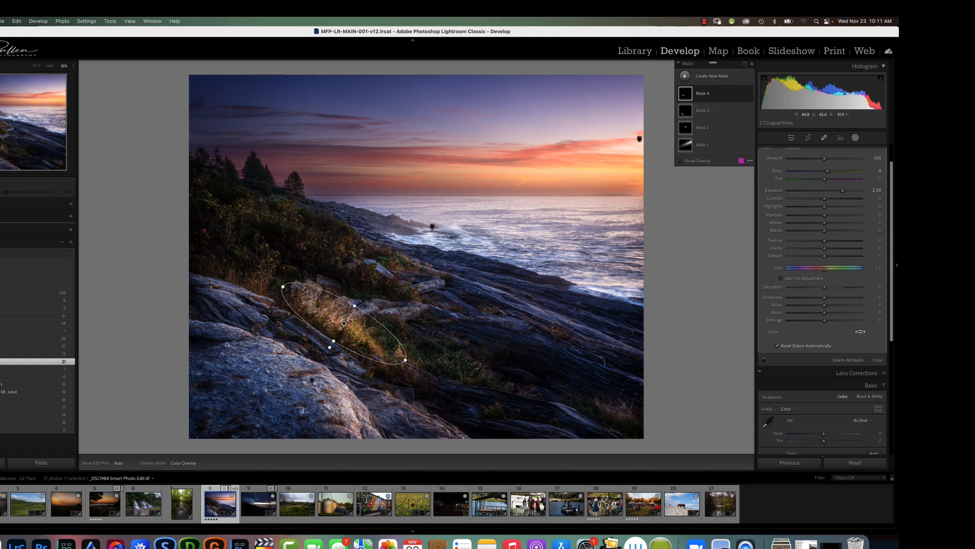
drag(355, 306, 359, 299)
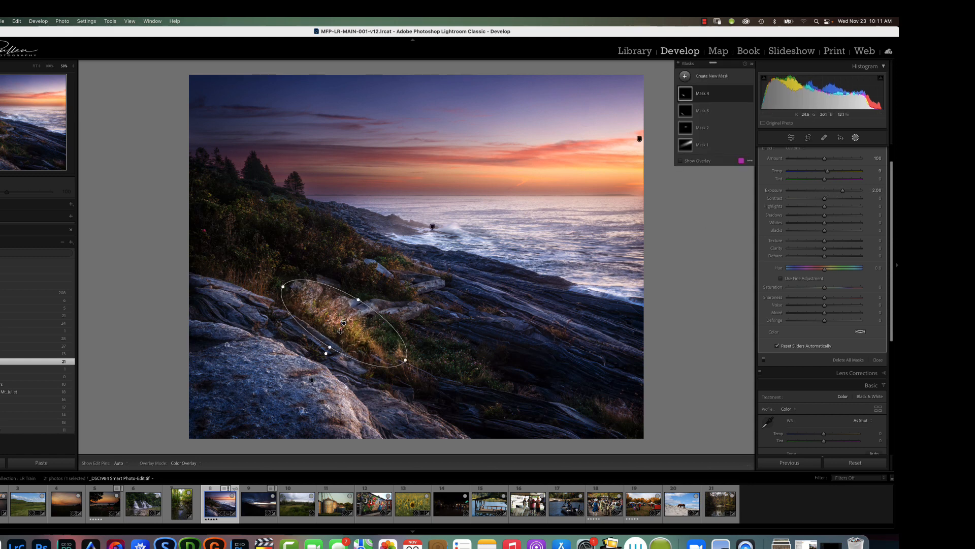
mouse_move(340, 332)
mouse_down()
mouse_move(332, 348)
mouse_move(335, 341)
mouse_up()
drag(843, 192, 833, 194)
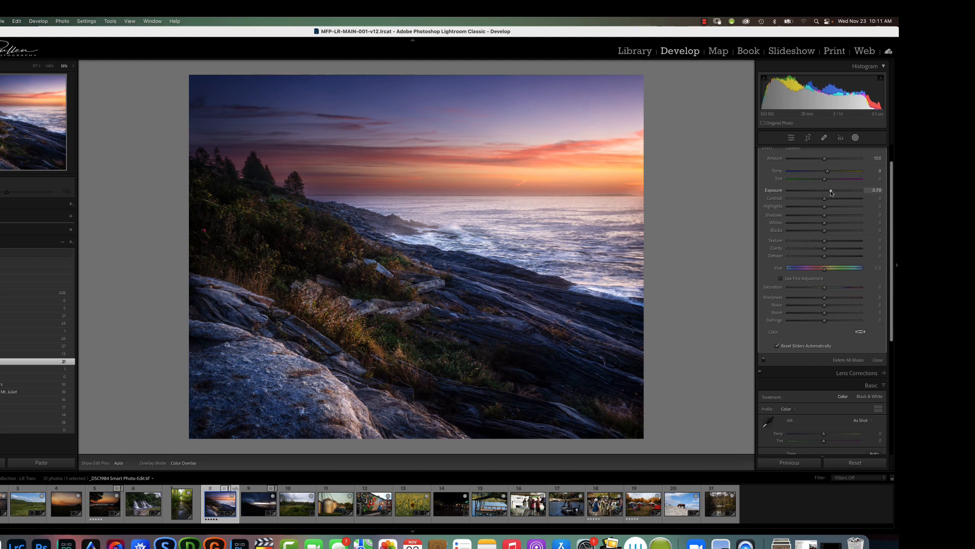
drag(831, 193, 832, 193)
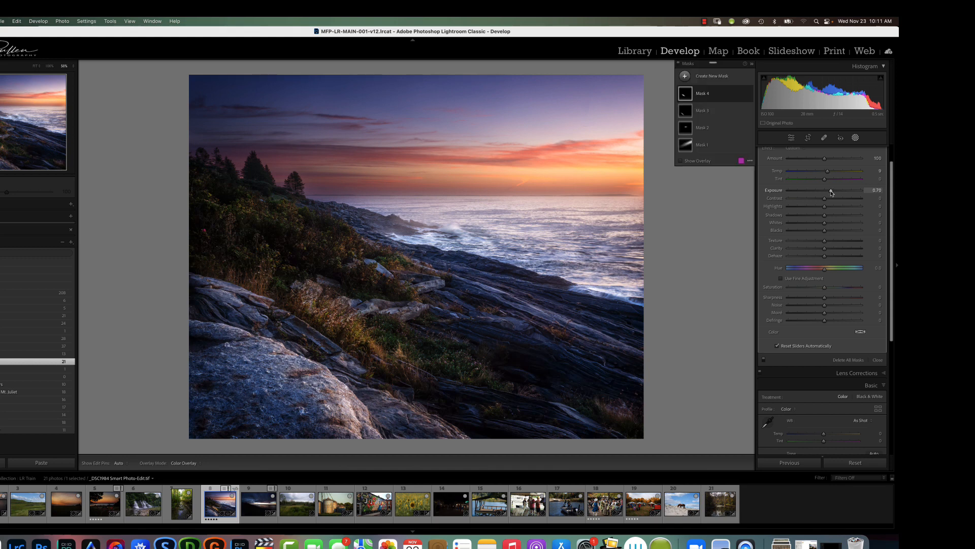
- Add a fifth radial gradient as a large ellipse over the hillside shrubs, tilted to follow the slope
click(684, 78)
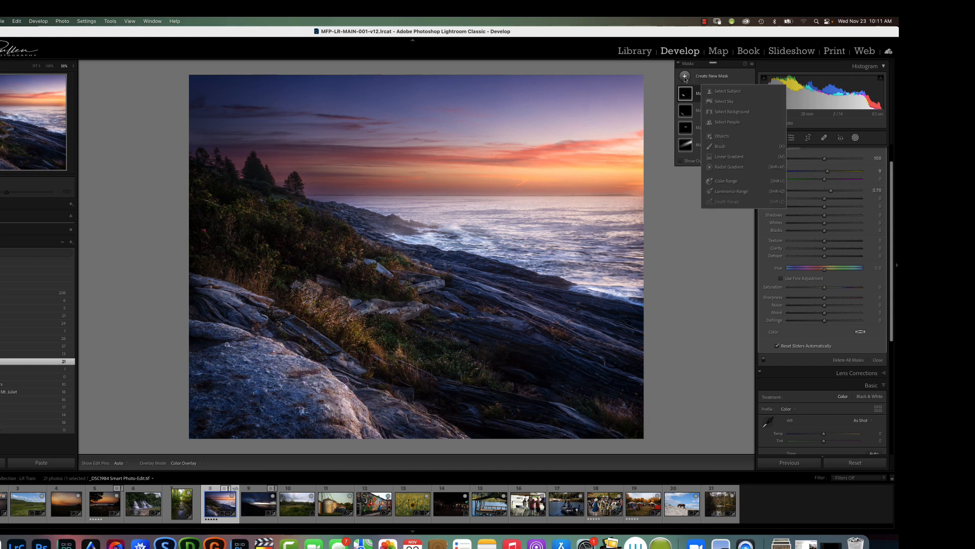
click(729, 166)
drag(243, 212, 348, 255)
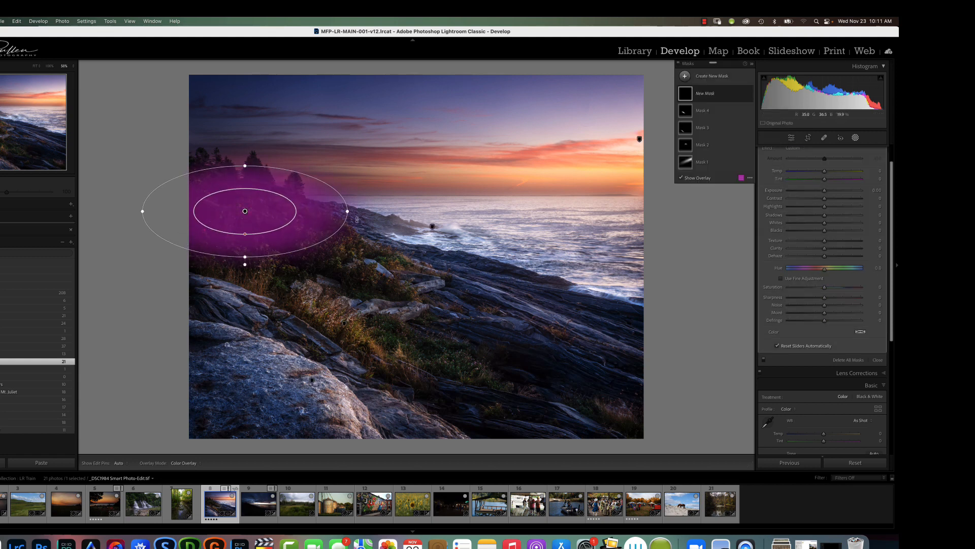
drag(356, 220, 352, 259)
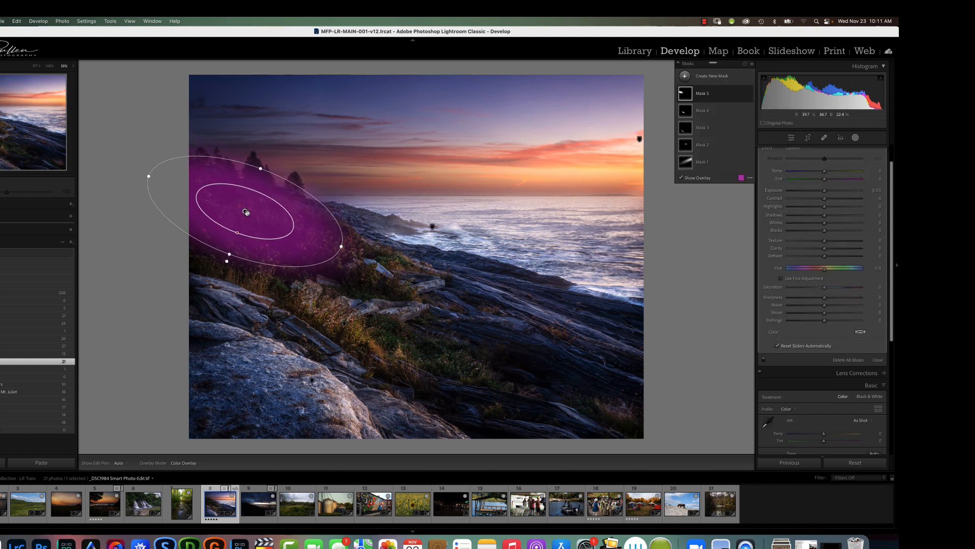
drag(246, 211, 285, 231)
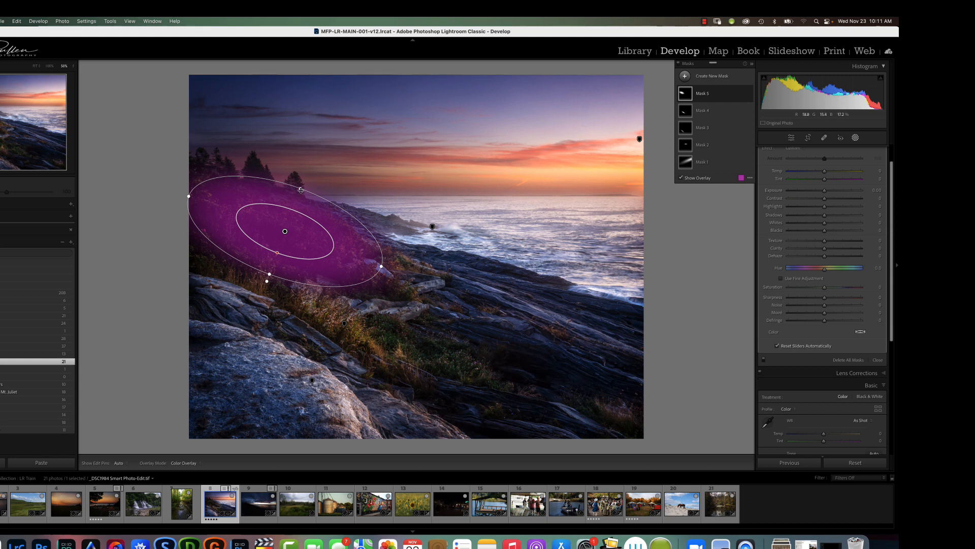
drag(300, 190, 301, 186)
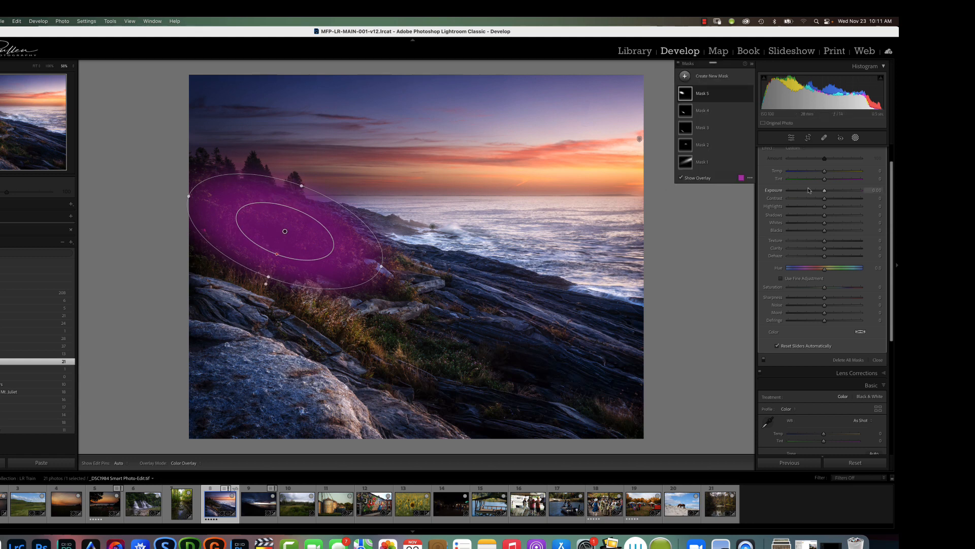
- Brighten the shrub mask with exposure 1.00, whites 44 and temp 20, and raise its contrast slightly
drag(824, 190, 842, 227)
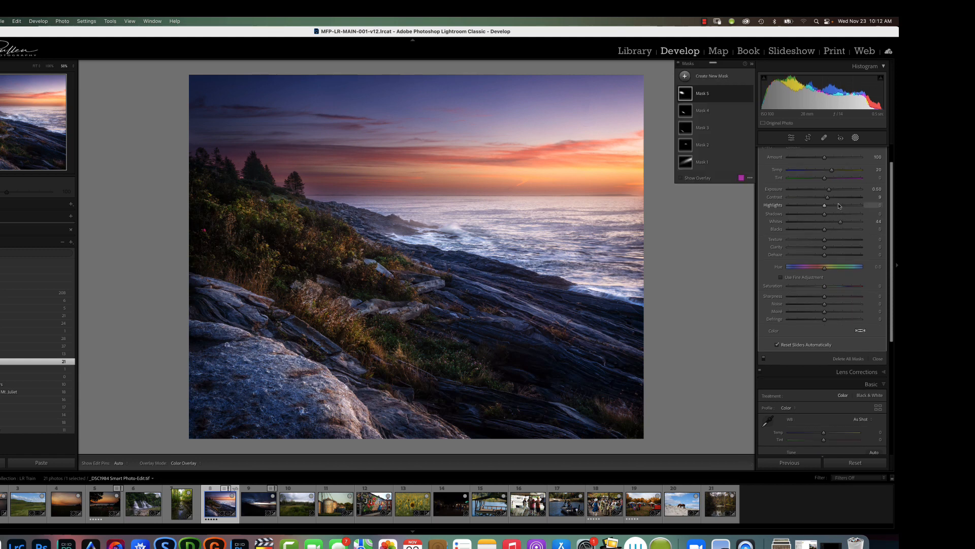
drag(831, 191, 835, 192)
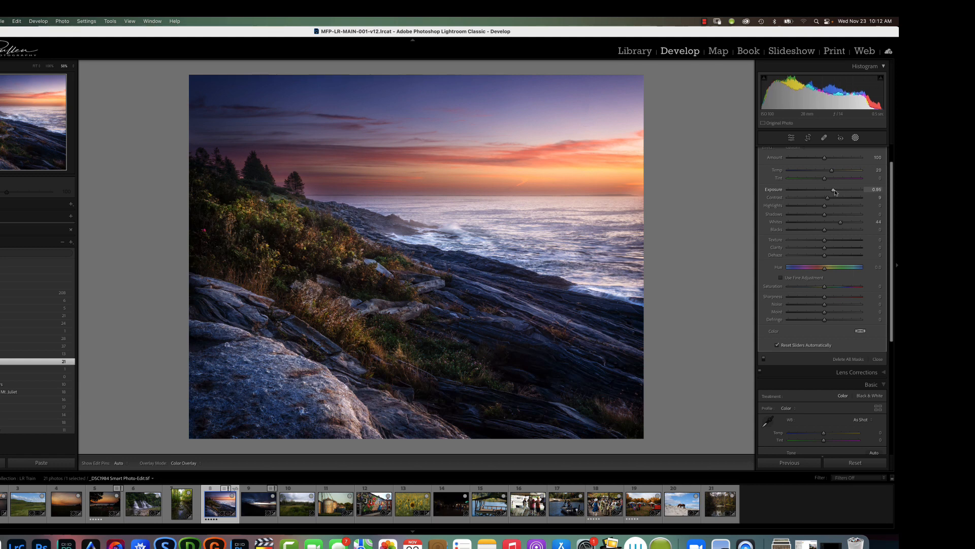
drag(835, 192, 836, 192)
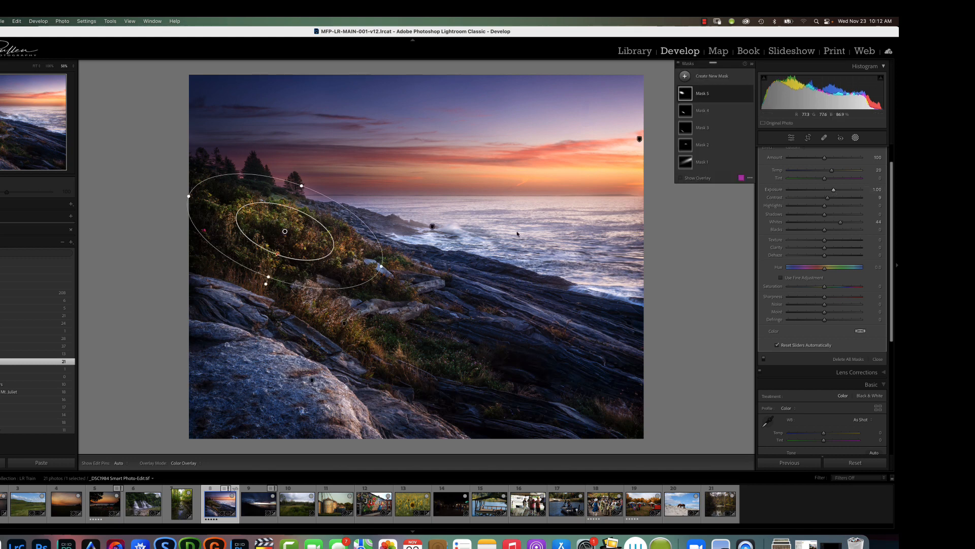
- Show the shrub mask's overlay and subtract its spill above the ridge line with a brush
key(o)
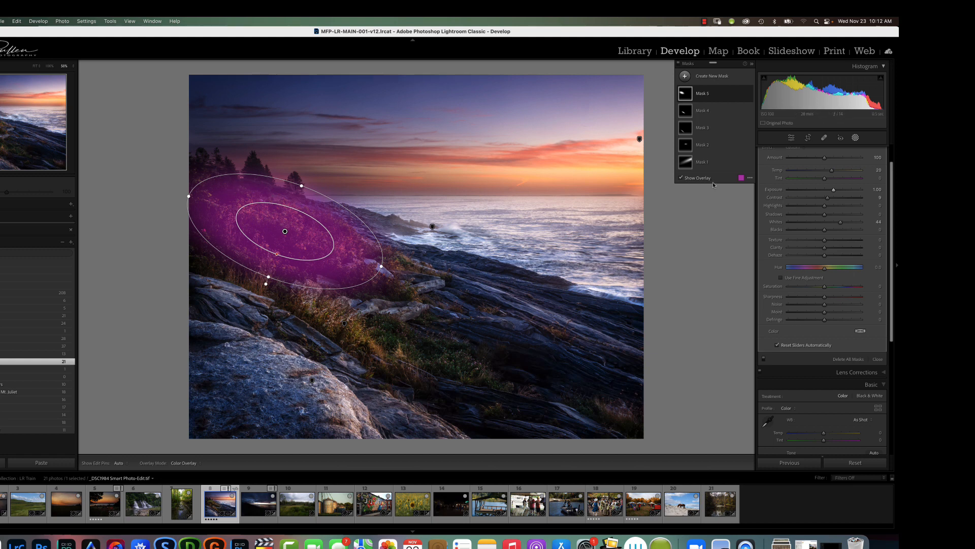
click(702, 94)
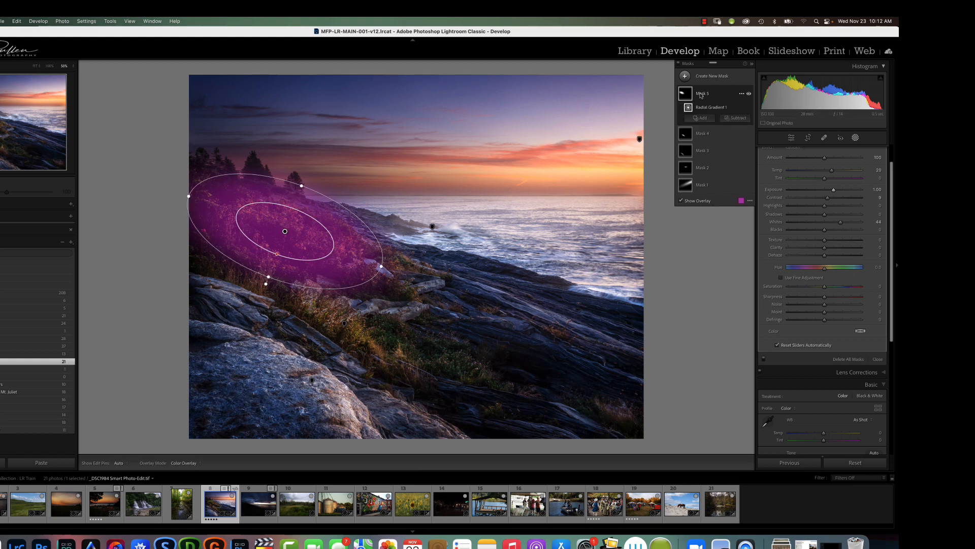
click(736, 118)
click(741, 195)
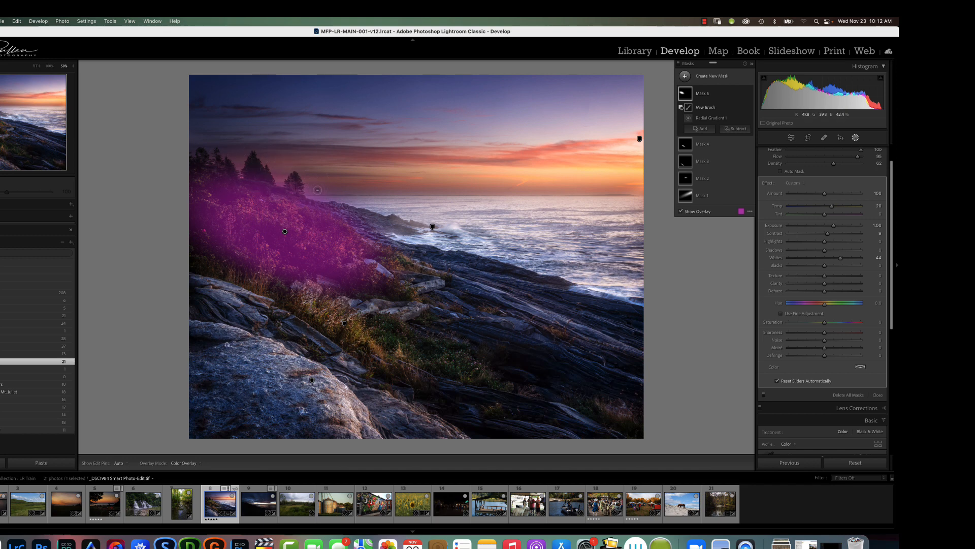
key(h)
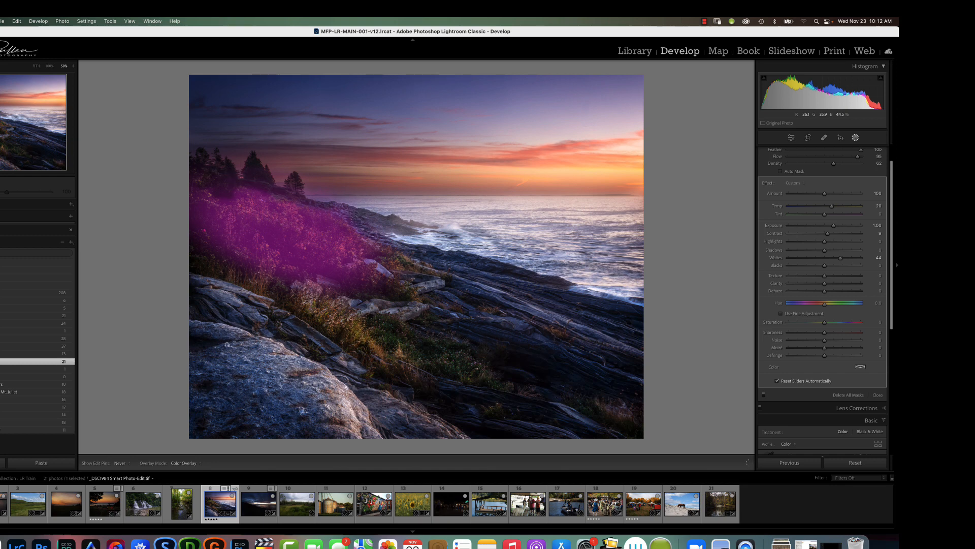
key(h)
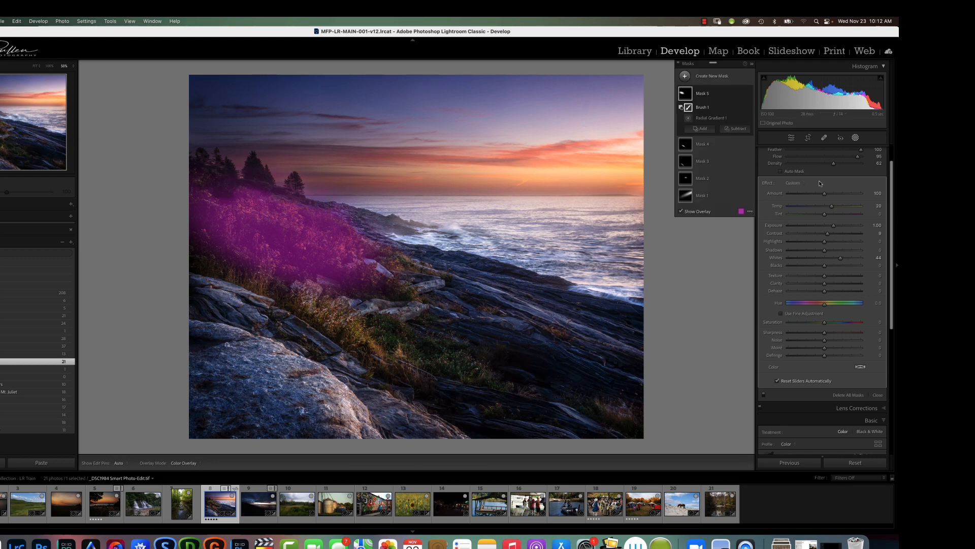
- Try a much stronger exposure on the shrub mask, and settle it at 0.56
click(833, 226)
drag(835, 227, 848, 227)
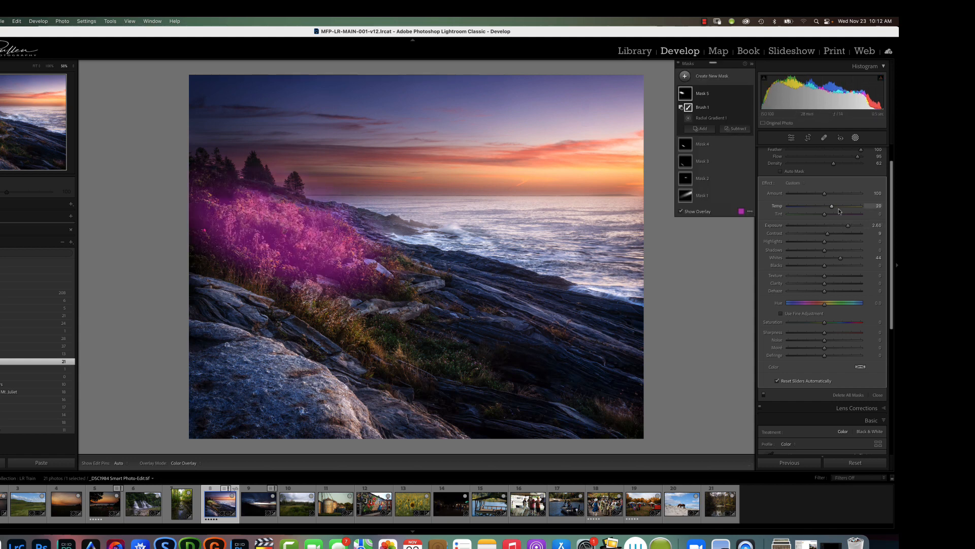
drag(850, 228, 830, 228)
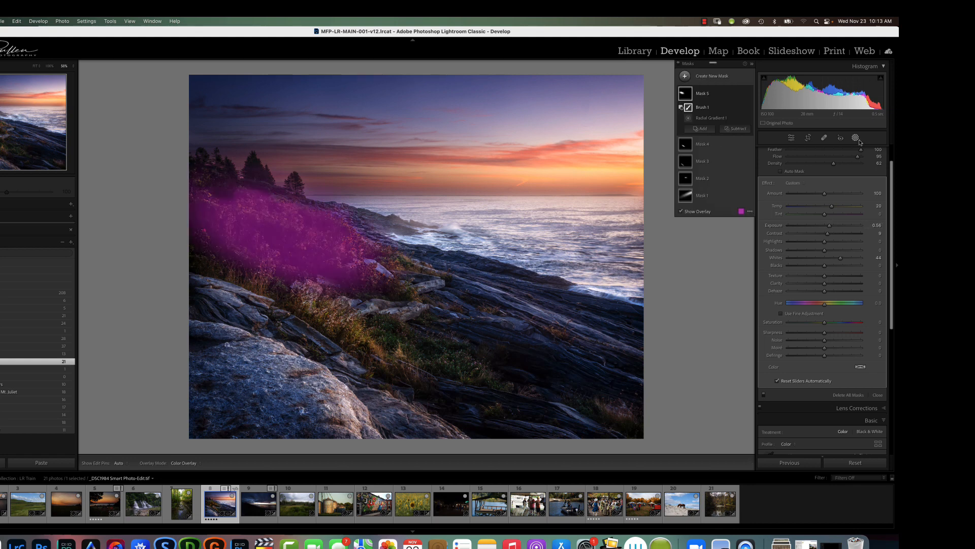
- Add a sixth radial gradient as a slanted ellipse over the layered rocks below the shrubs, with temp 17 and exposure 0.33
click(685, 77)
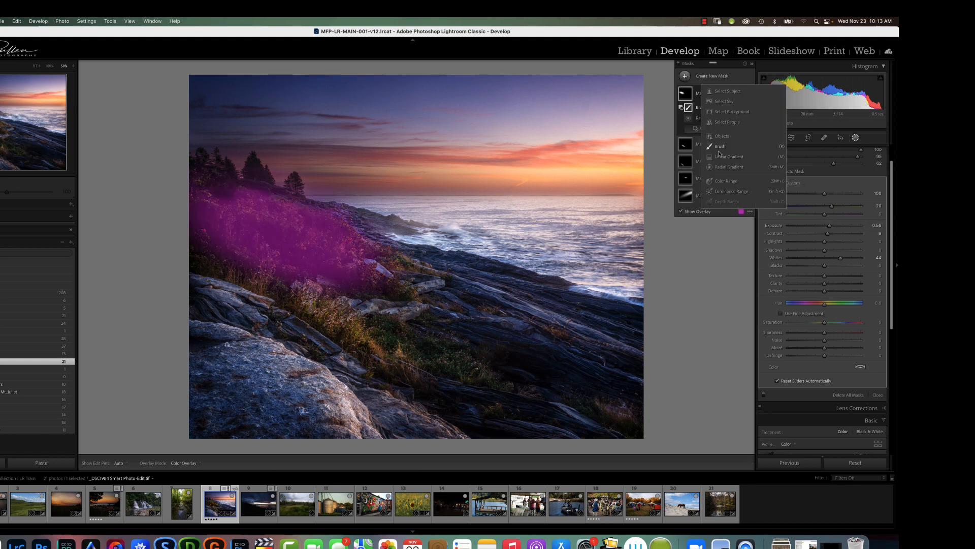
click(729, 167)
drag(209, 279, 188, 274)
drag(275, 318, 230, 299)
drag(827, 193, 831, 174)
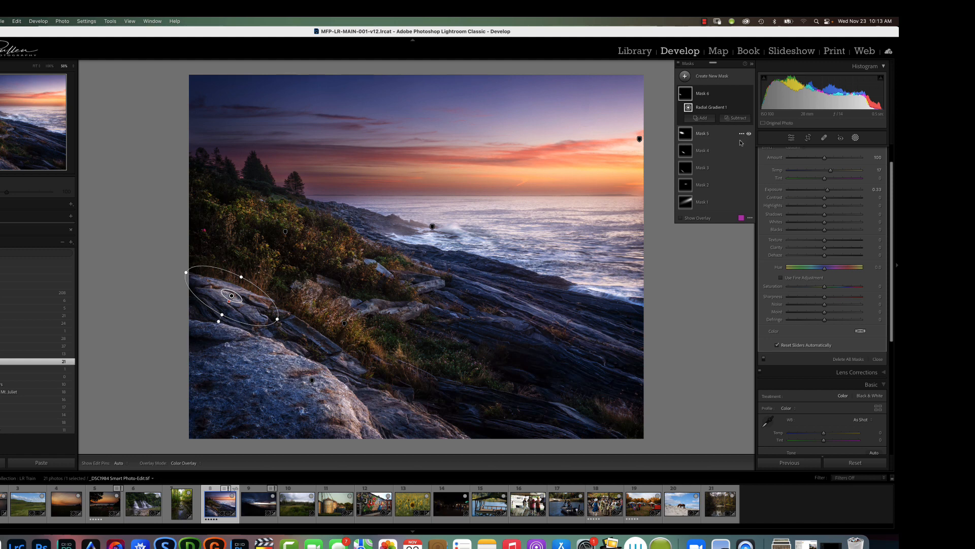
- Add a seventh radial gradient as a thin slanted ellipse over the sloping rocks below the surf, with temp 17 and exposure 0.51
click(690, 80)
click(723, 170)
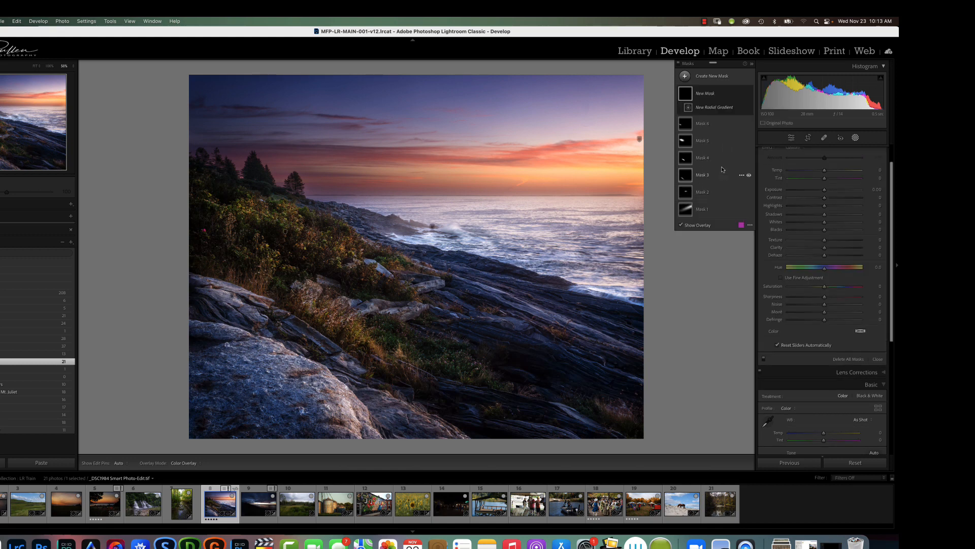
drag(461, 281, 572, 326)
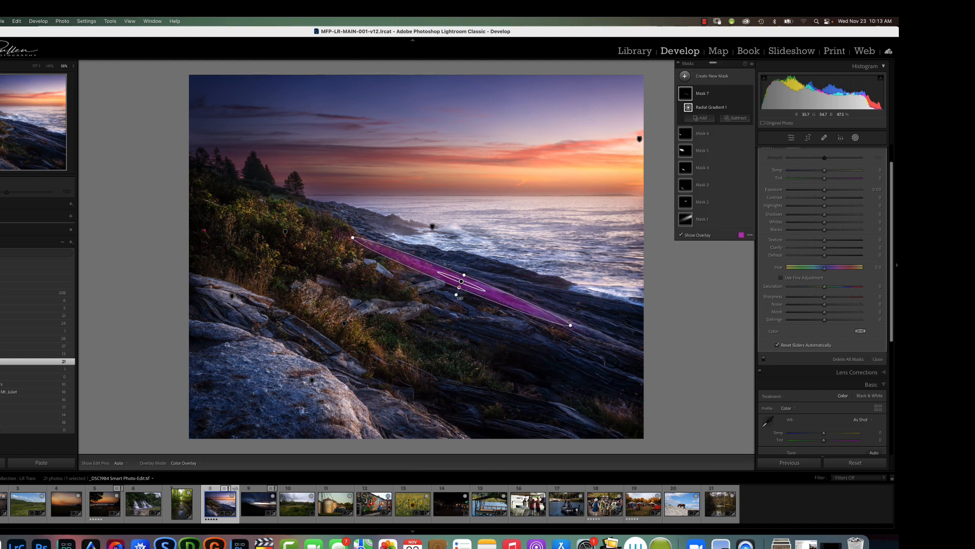
drag(461, 280, 523, 307)
drag(524, 310, 525, 305)
drag(825, 189, 830, 174)
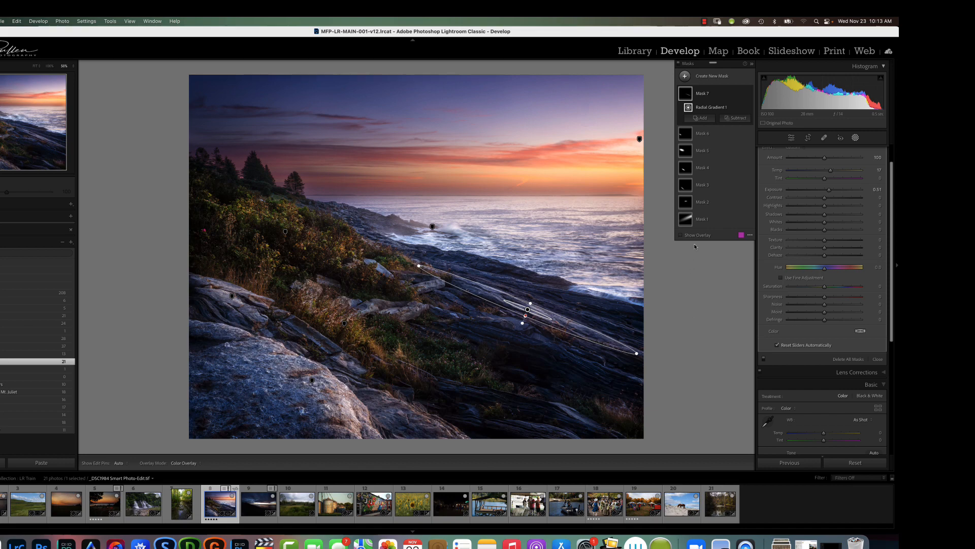
- Close masking and compare the photo repeatedly with its before version
click(686, 189)
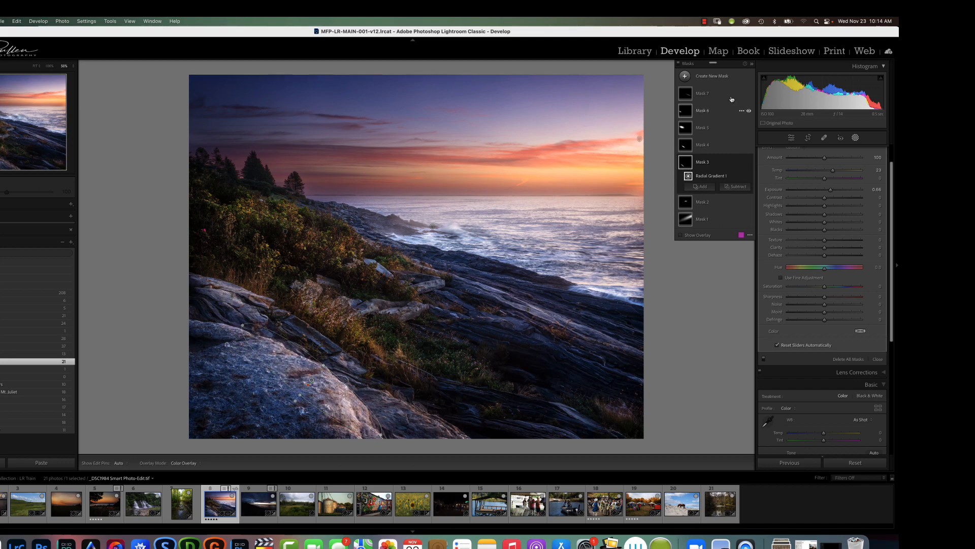
click(856, 137)
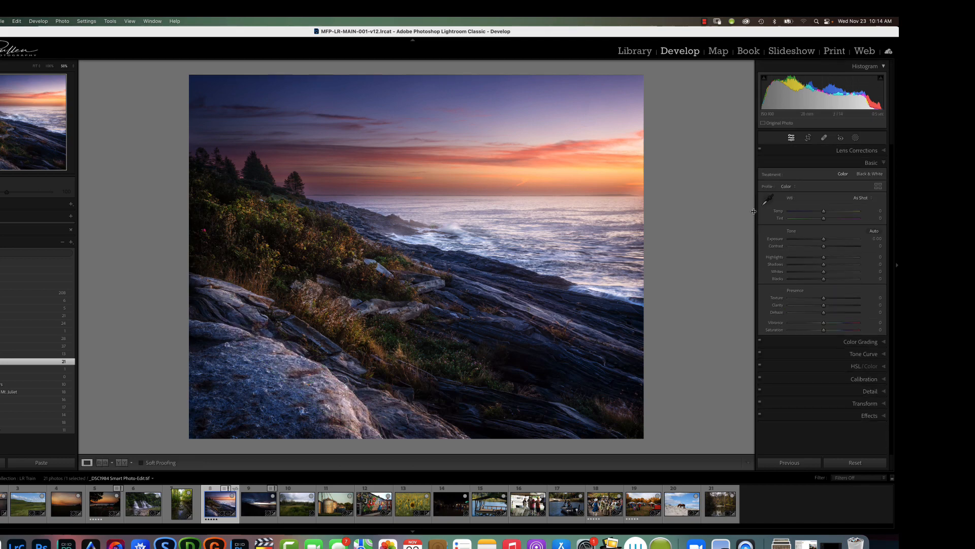
key(backslash)
key(backslash)
key(backslash)
key(backslash)
key(backslash)
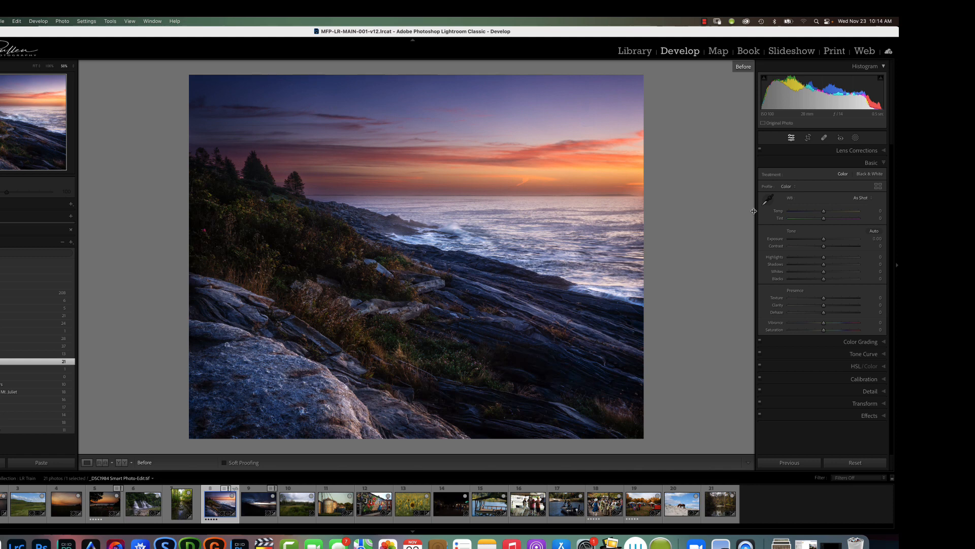
key(backslash)
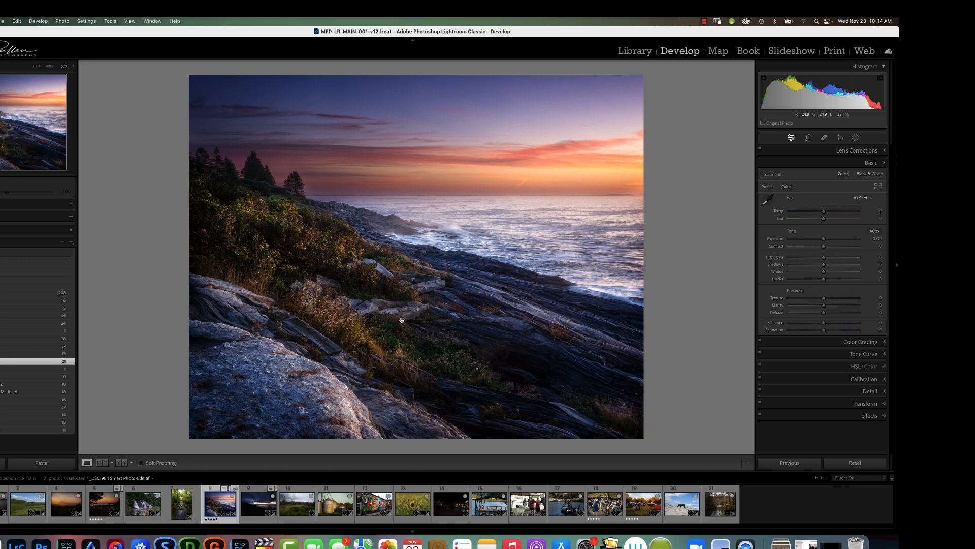
- Add an eighth radial gradient with feather 100 over the green grass among the lower rocks, with exposure 0.68 and saturation 62
click(855, 137)
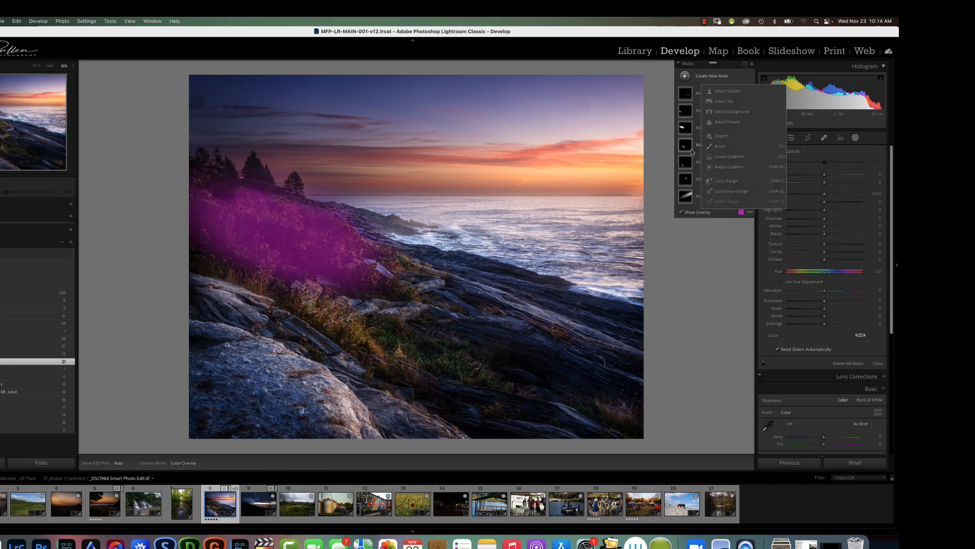
click(726, 167)
drag(453, 359, 484, 376)
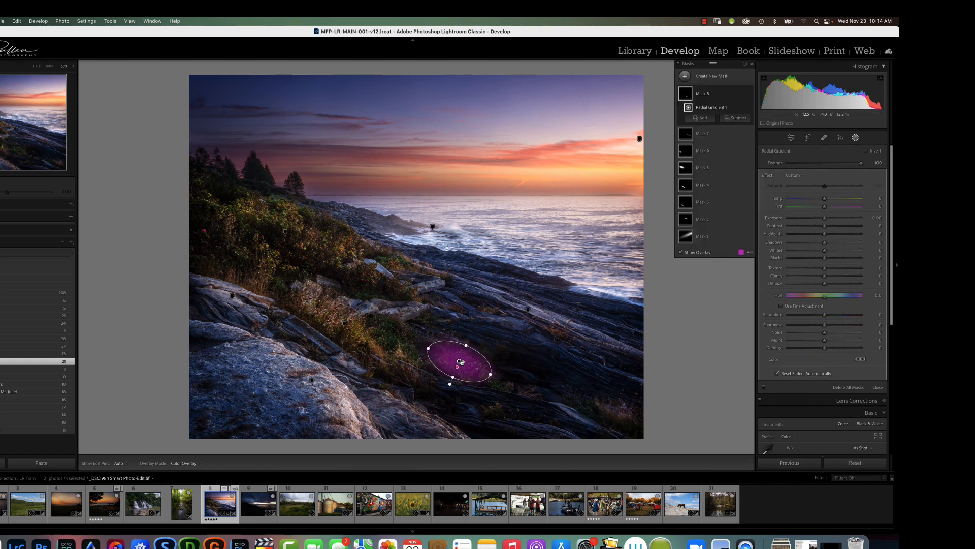
drag(827, 220, 831, 219)
drag(825, 316, 846, 316)
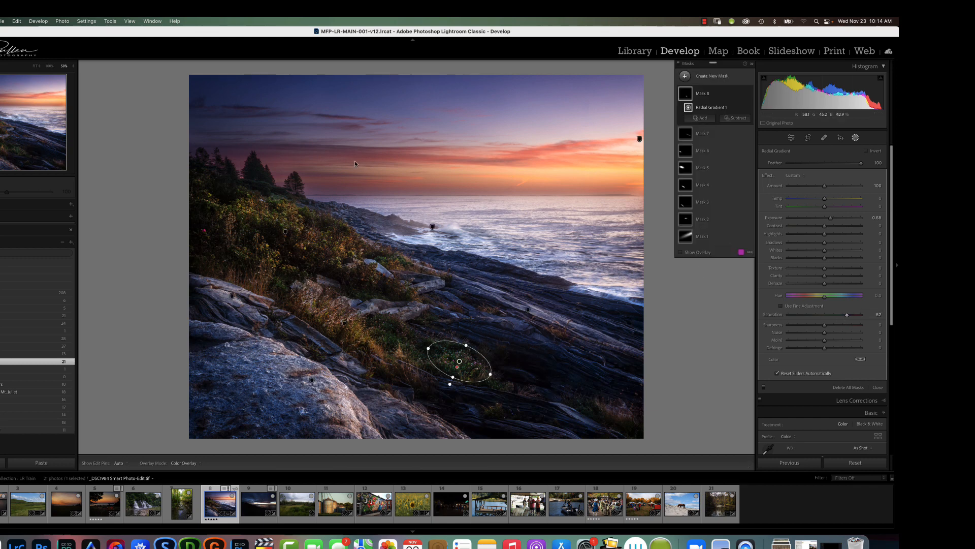
- Add a ninth radial gradient as a wide flat ellipse over the sunrise sky above the horizon, with saturation 42 and whites 22
click(684, 76)
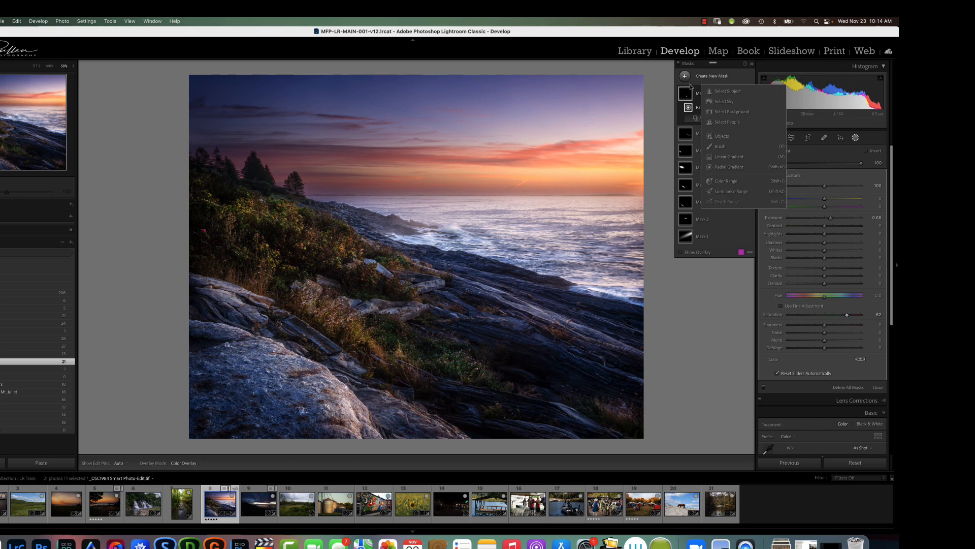
click(729, 166)
drag(345, 161, 523, 197)
drag(344, 161, 404, 167)
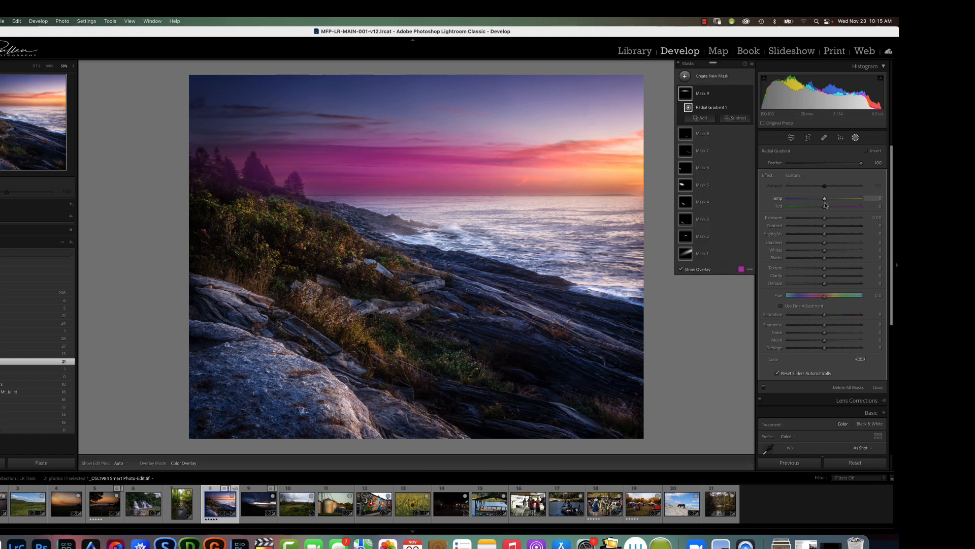
drag(824, 315, 841, 316)
drag(824, 250, 833, 252)
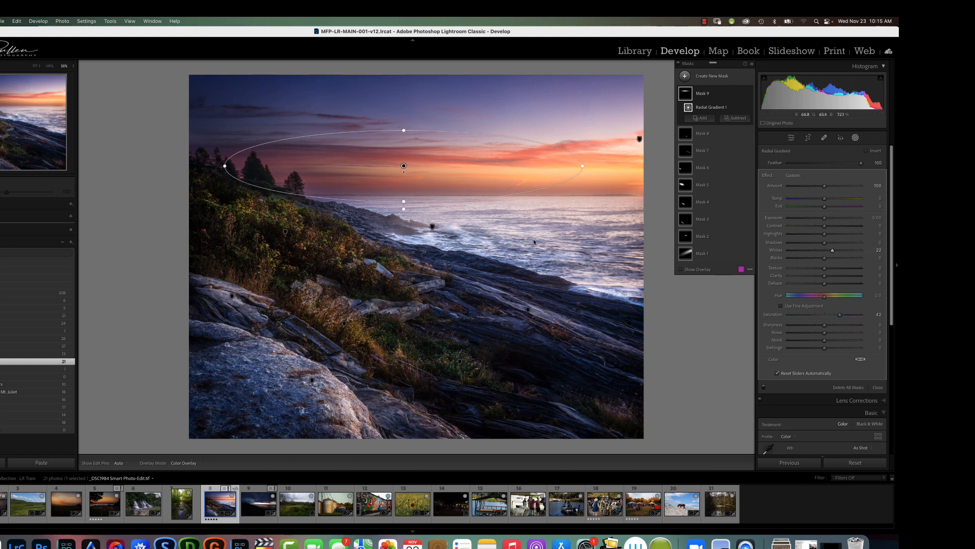
- Collapse the mask list to thumbnails and compare the photo before and after the masks
click(752, 64)
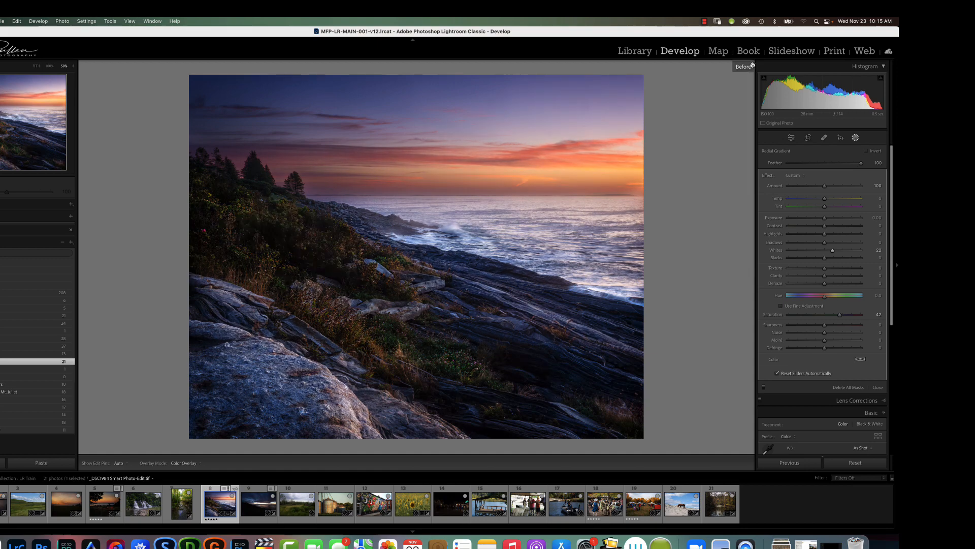
key(backslash)
key(backslash)
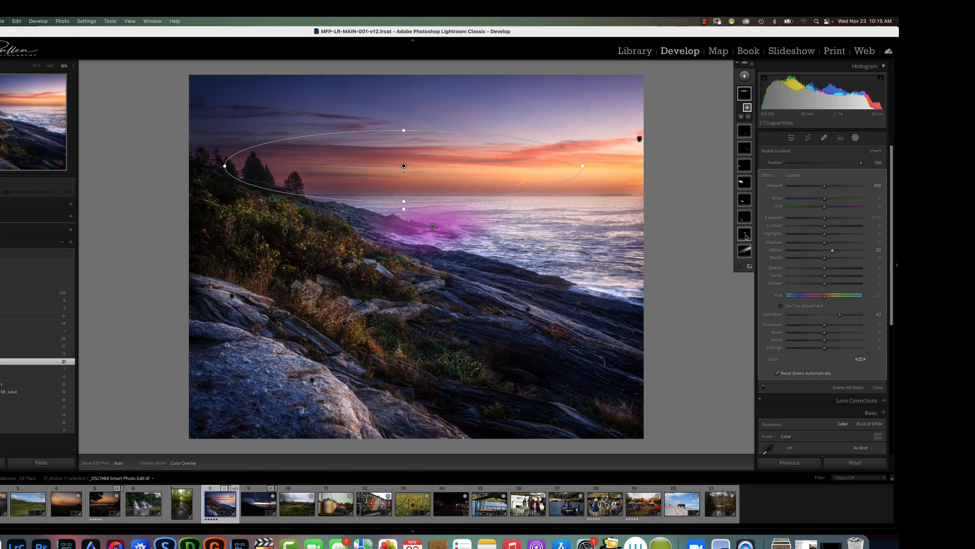
- Review the coverage and settings of the masks on the golden grasses, shrubs, layered rocks, sloping rocks and green grass
click(745, 202)
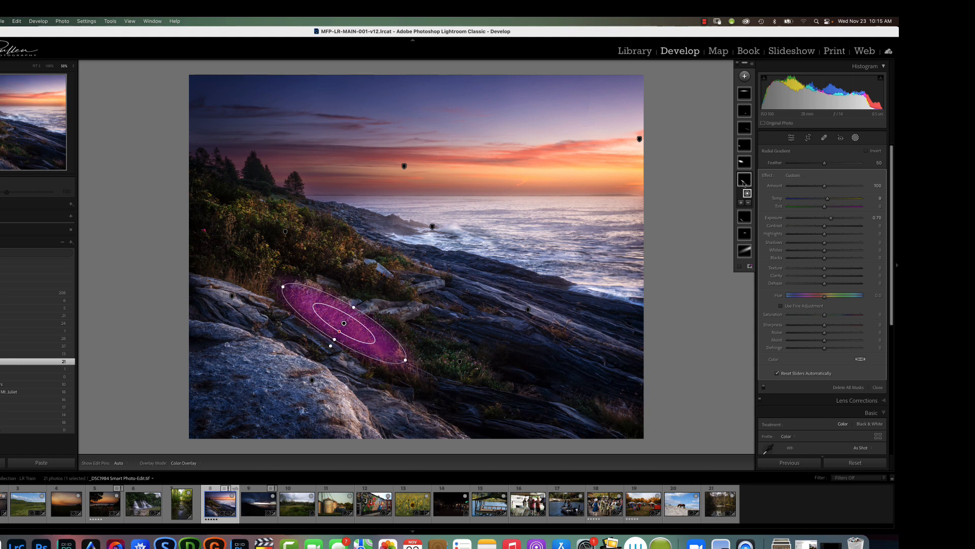
click(745, 163)
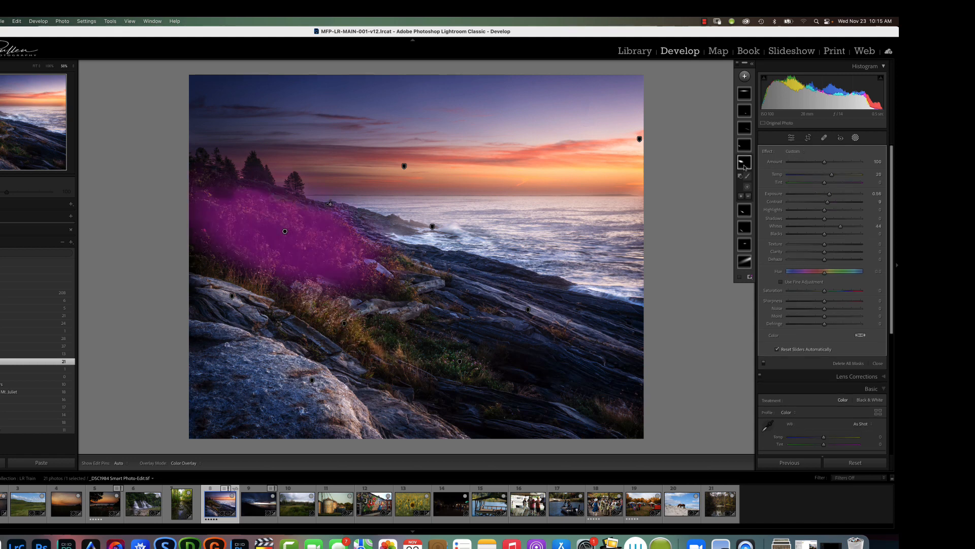
click(743, 148)
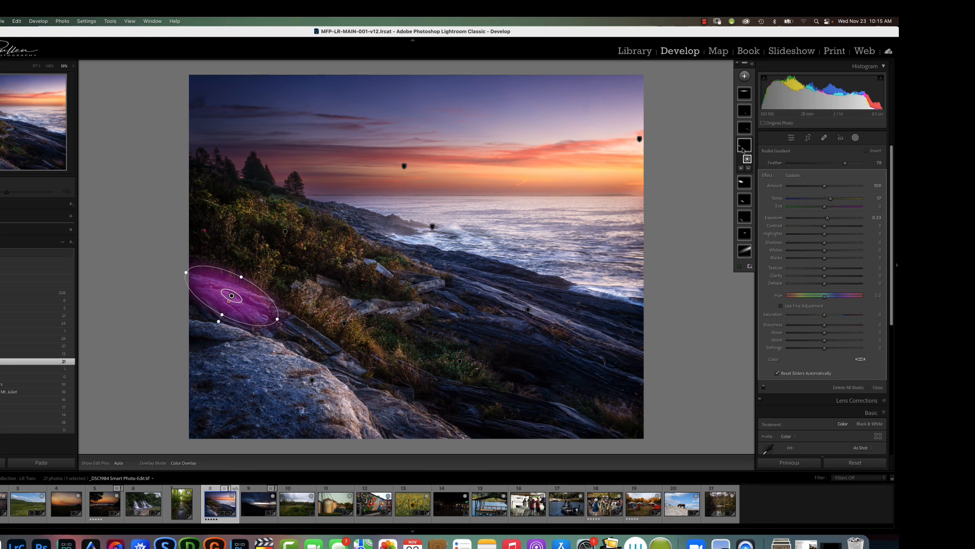
click(742, 132)
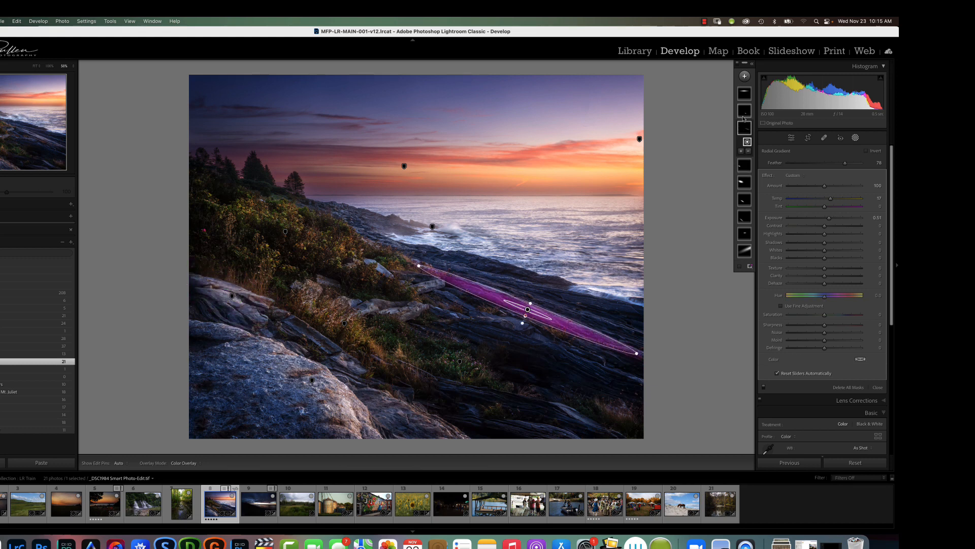
click(743, 113)
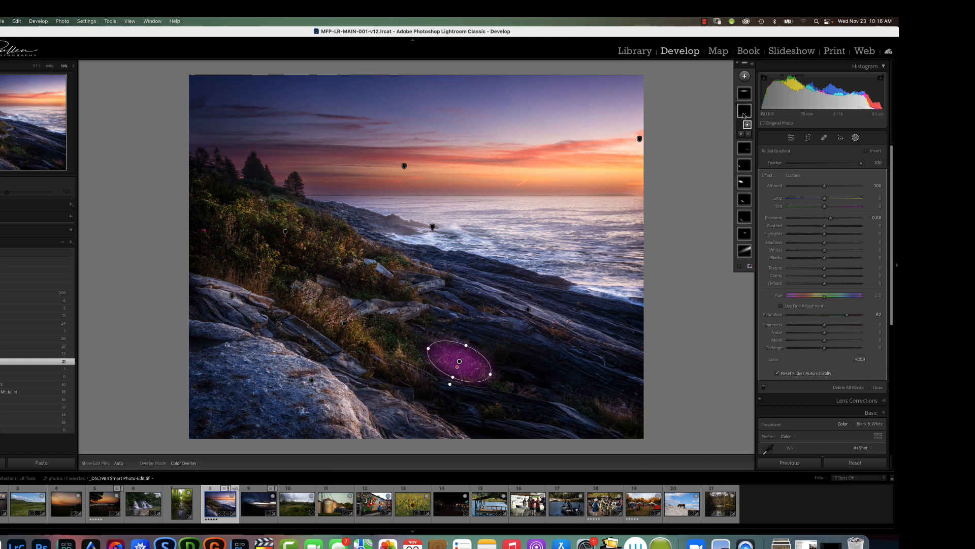
- Warm the sunrise sky mask by raising its temp slightly, and close masking
click(744, 95)
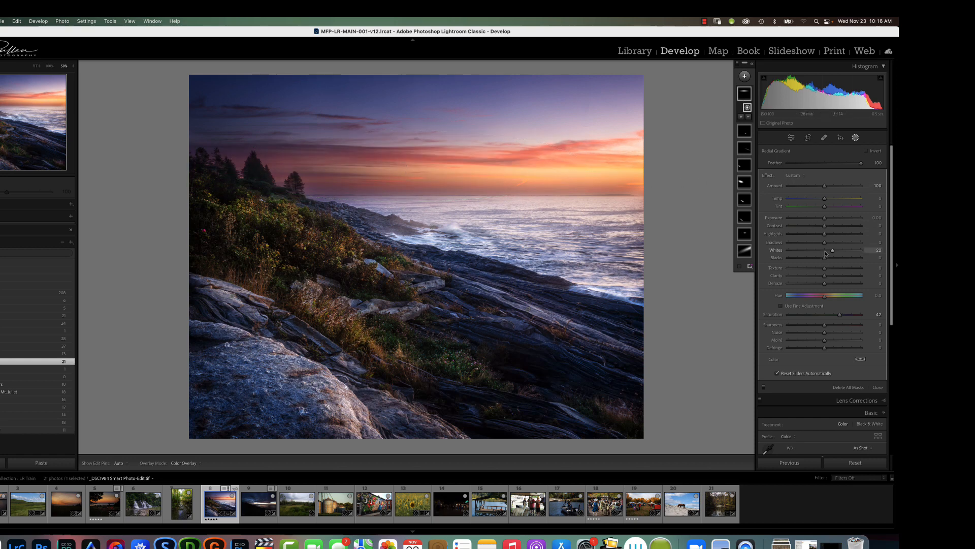
mouse_move(825, 199)
mouse_down()
mouse_move(842, 208)
mouse_move(832, 210)
mouse_up()
click(855, 138)
- Compare the finished photo with its before version and return to the edited view
key(backslash)
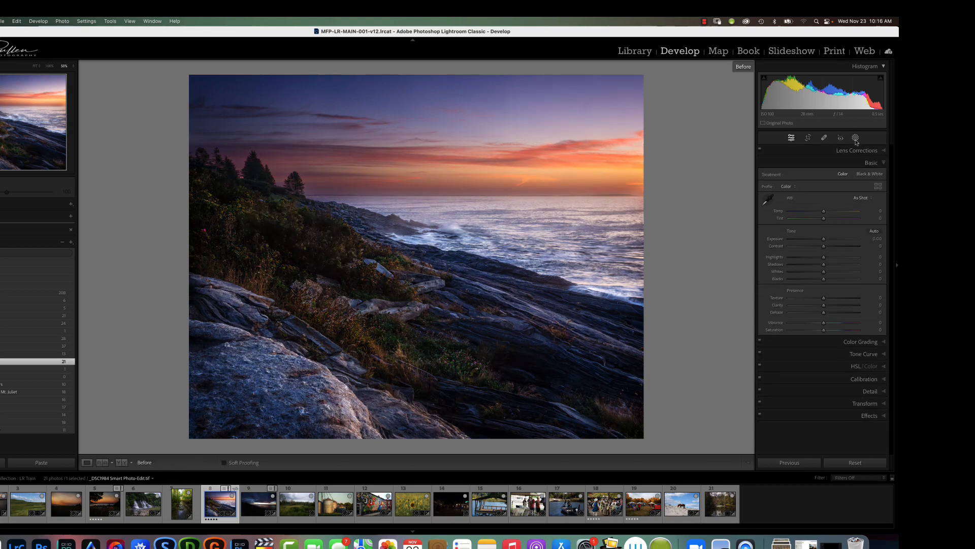
key(backslash)
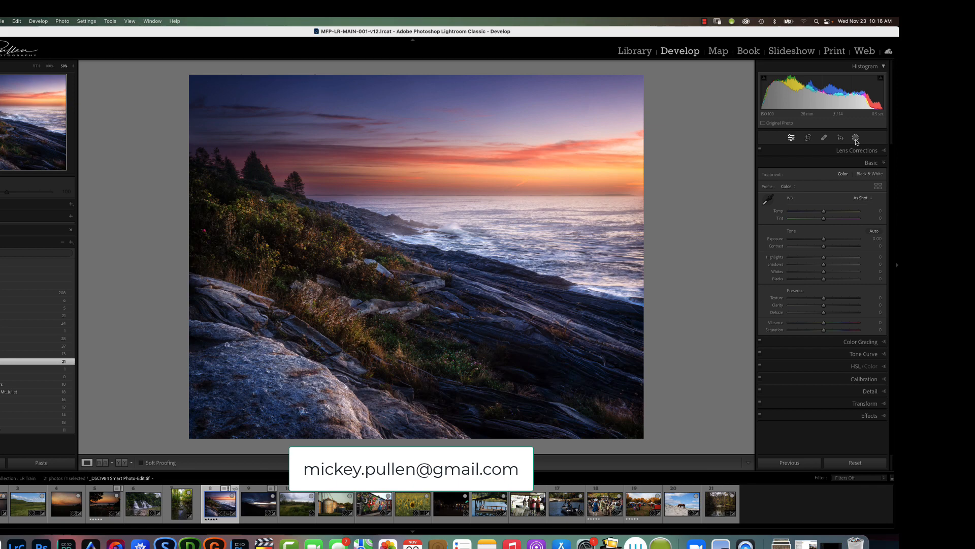
key(backslash)
key(backslash)
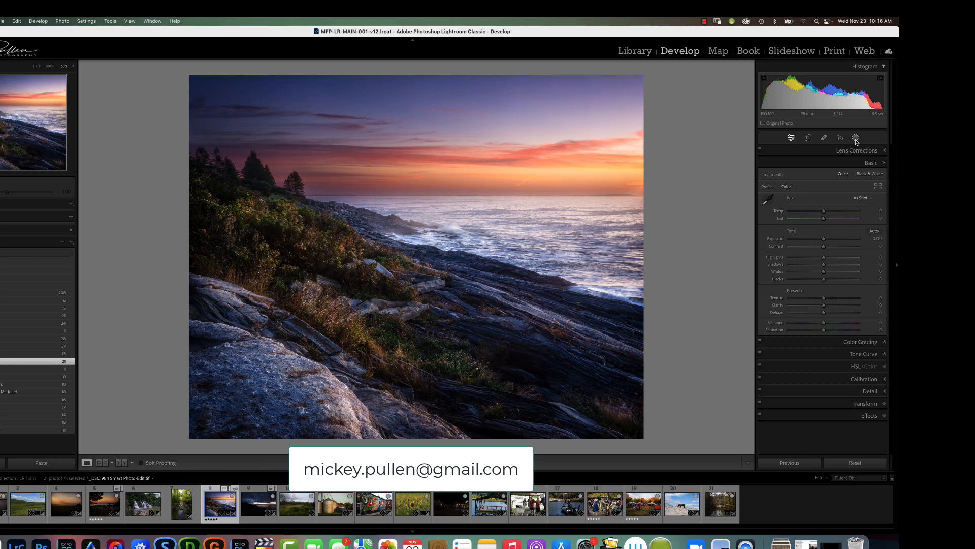